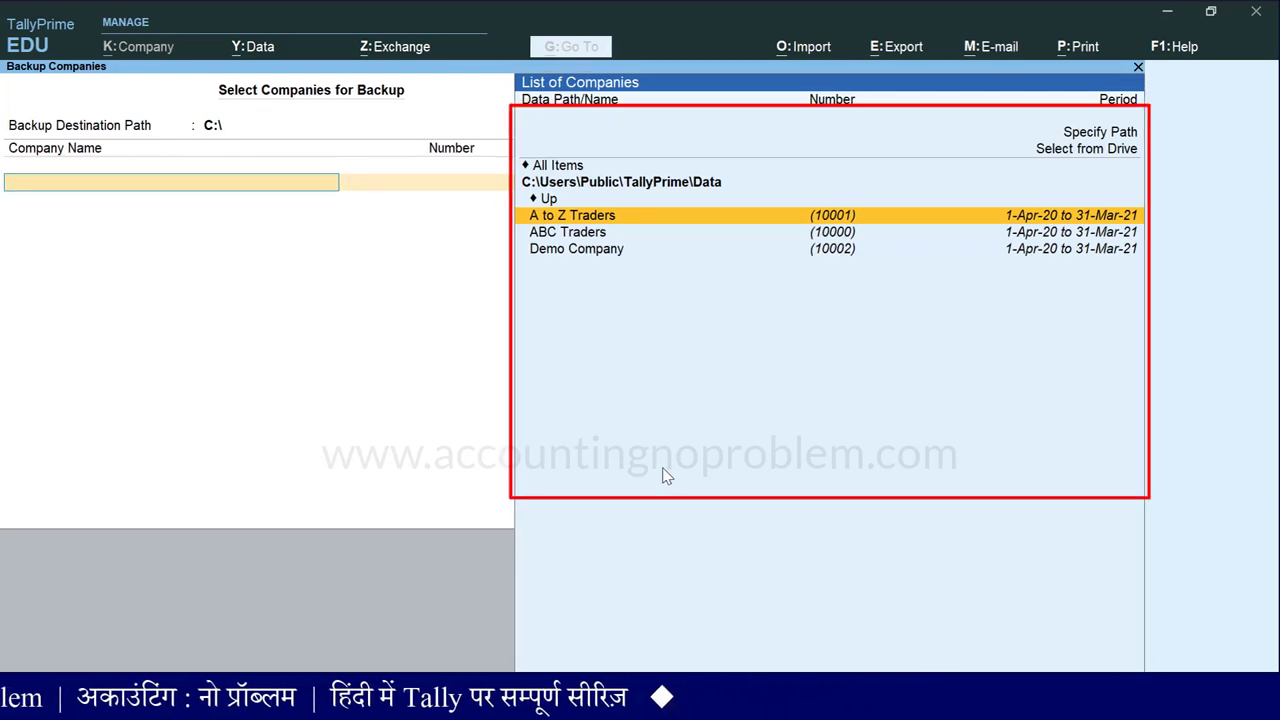
# Look through the companies listed under C:\Users\Public\TallyPrime\Data that can be chosen for backup.
pyautogui.press('Up')
pyautogui.press('Up')
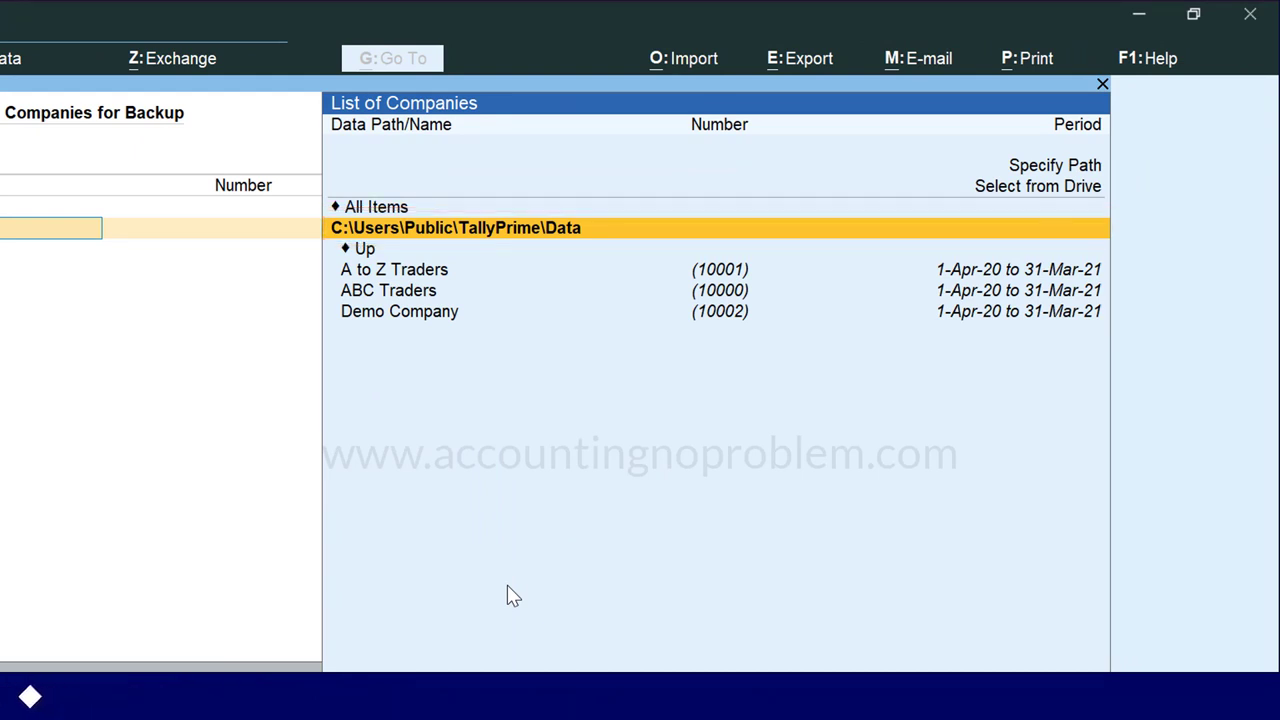
pyautogui.press('Down')
pyautogui.press('Down')
pyautogui.press('Down')
pyautogui.press('Down')
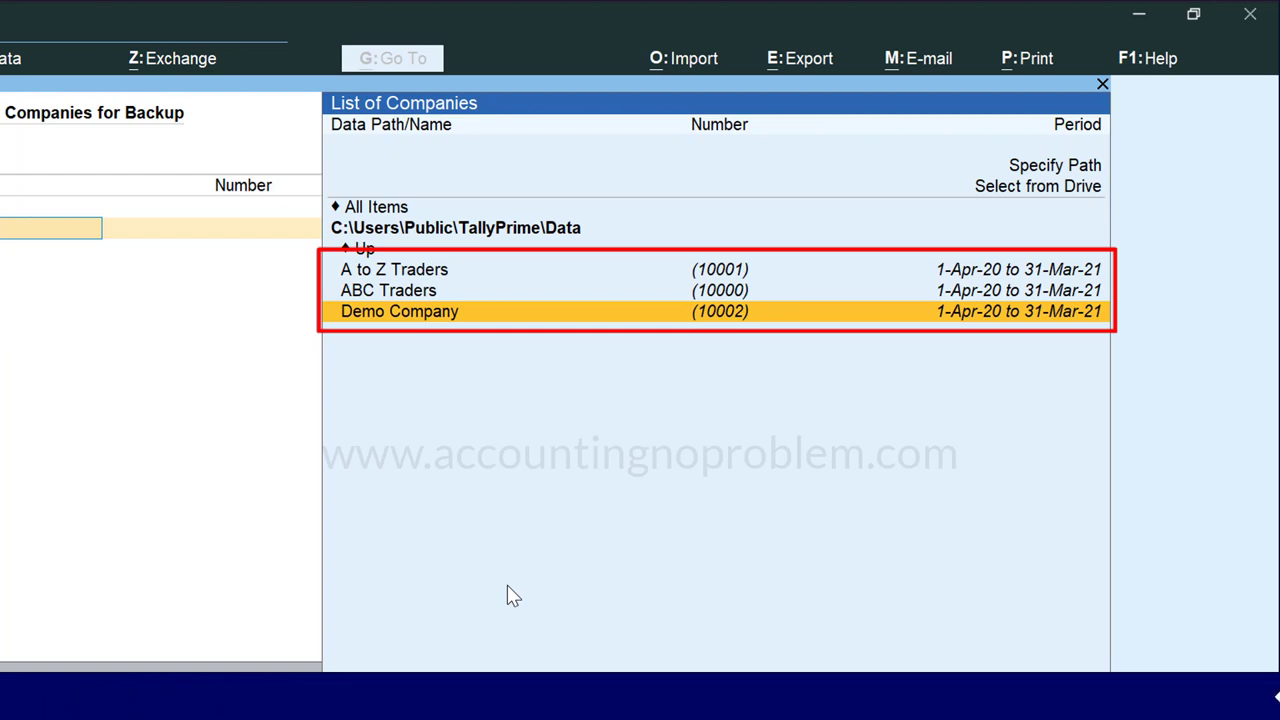
pyautogui.press('Up')
pyautogui.press('Up')
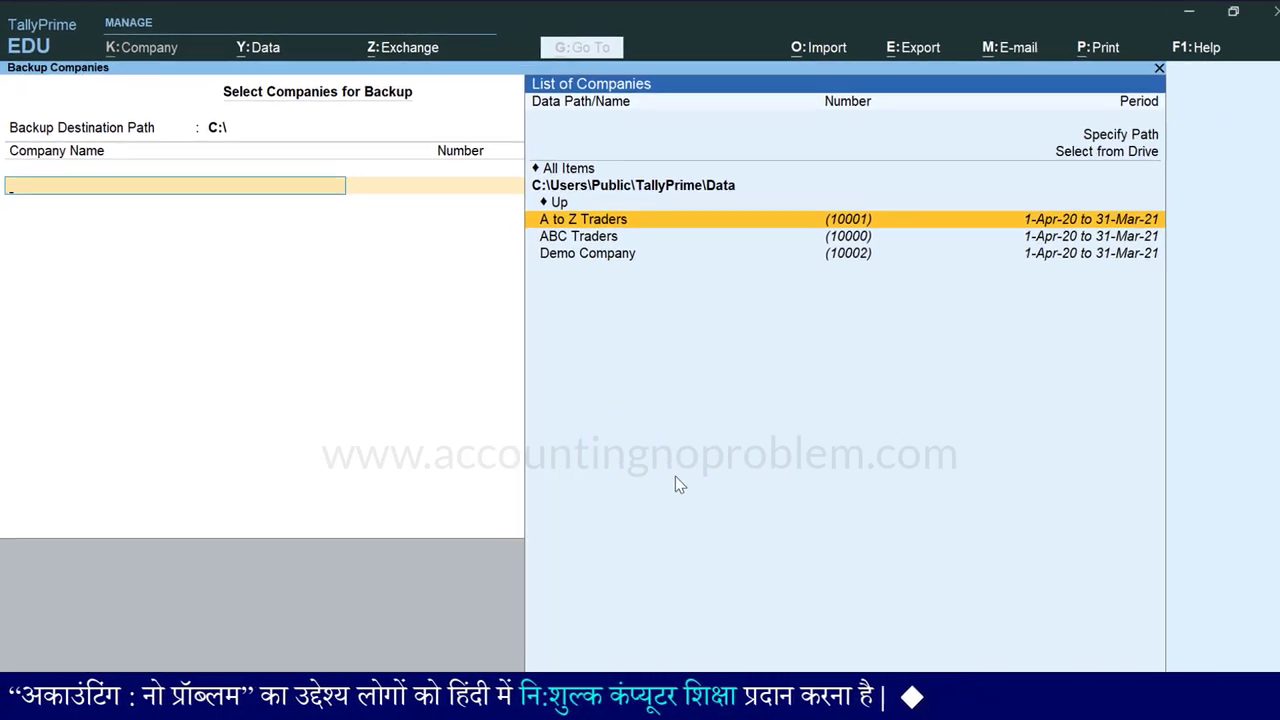
# Return to the backup destination path and look through the folders available on the C drive.
pyautogui.press('BackSpace')
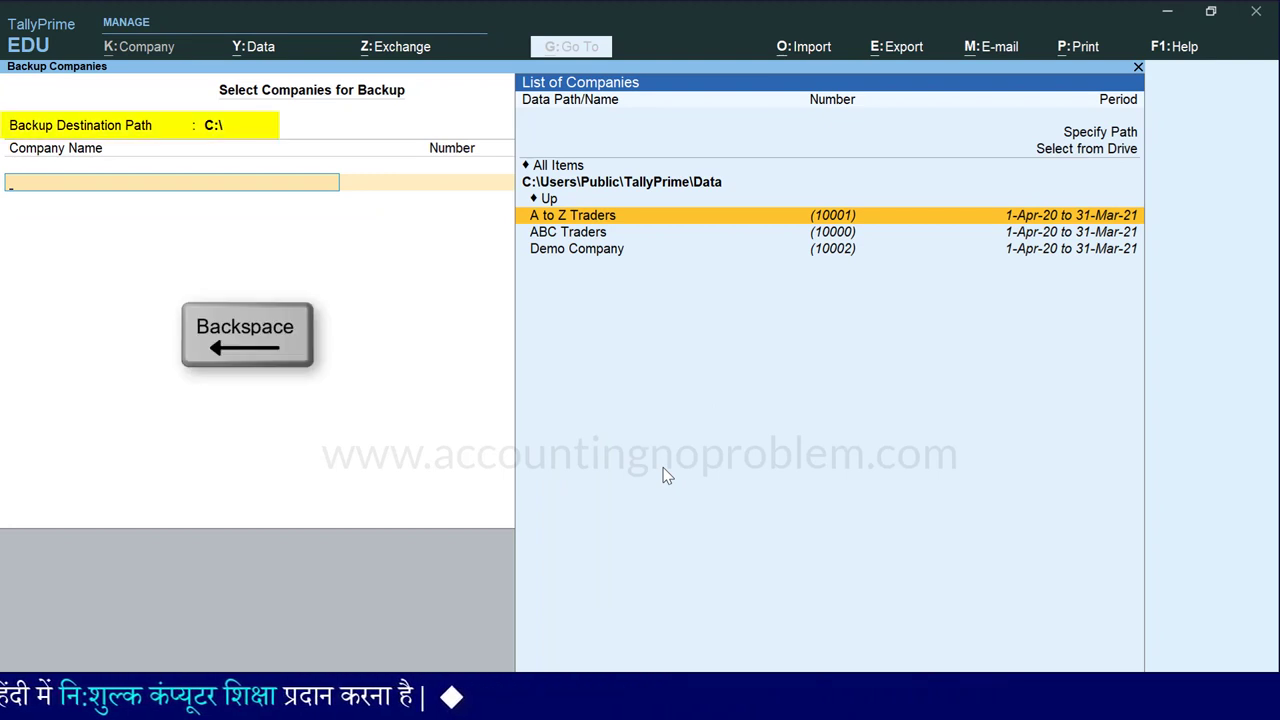
pyautogui.press('BackSpace')
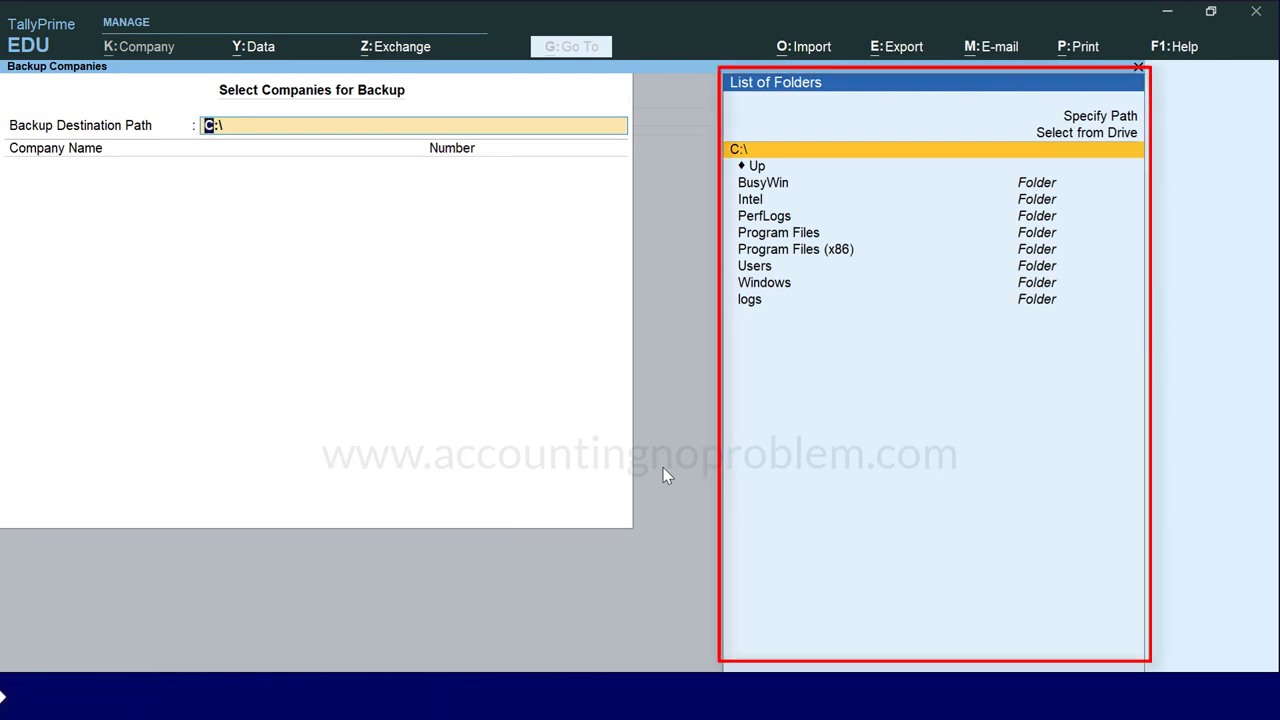
pyautogui.press('Down')
pyautogui.press('Down')
pyautogui.press('Down')
pyautogui.press('Down')
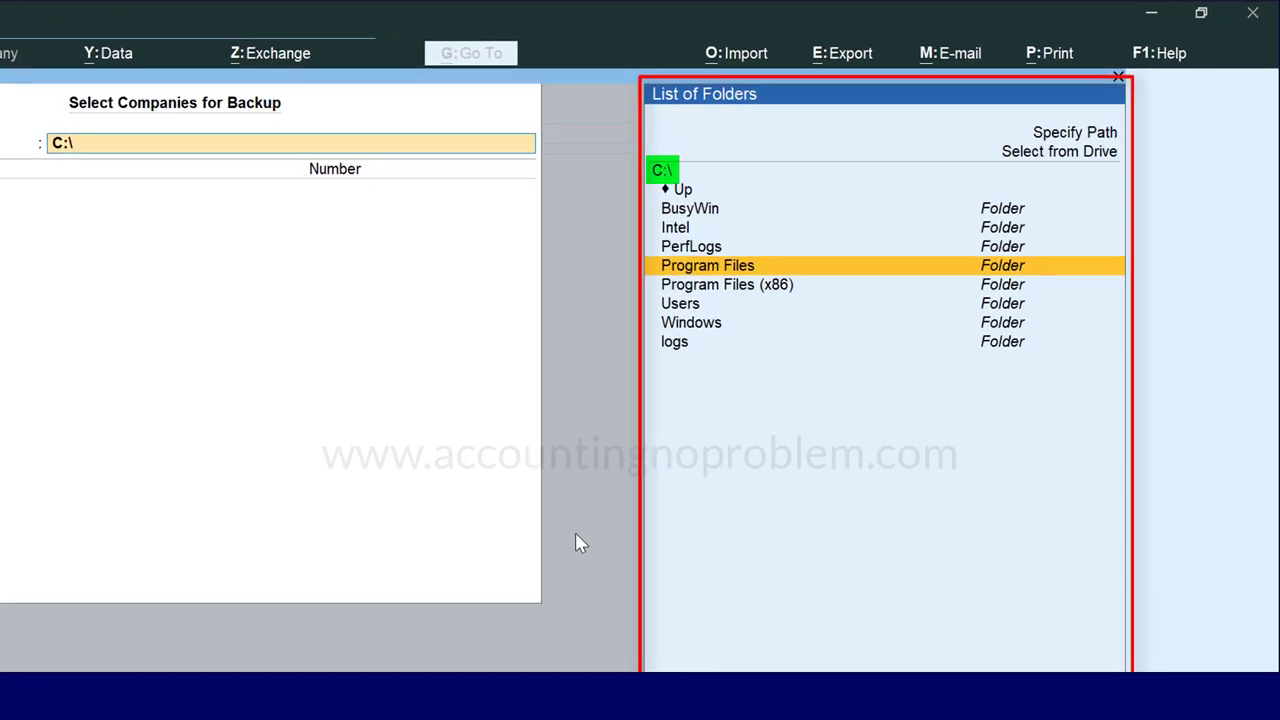
pyautogui.press('Down')
pyautogui.press('Down')
pyautogui.press('Down')
pyautogui.press('Down')
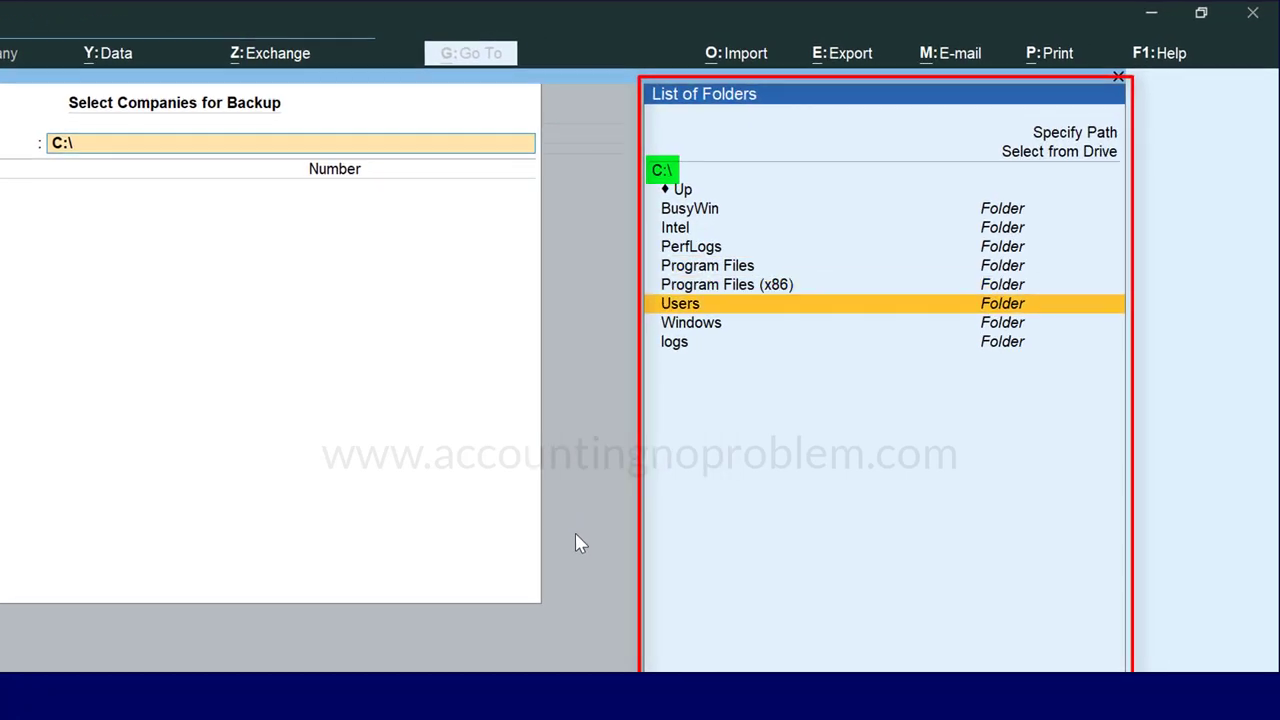
pyautogui.press('Up')
pyautogui.press('Up')
pyautogui.press('Up')
pyautogui.press('Up')
pyautogui.press('Up')
pyautogui.press('Up')
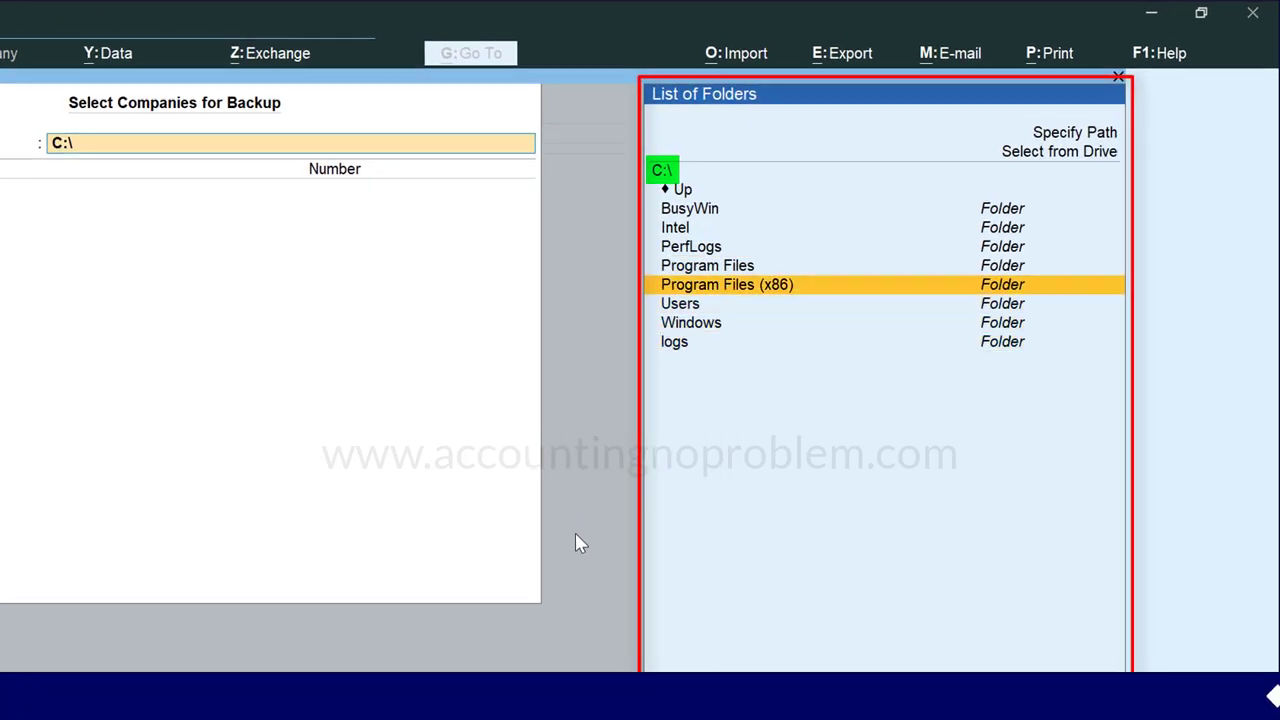
pyautogui.press('Up')
pyautogui.press('Up')
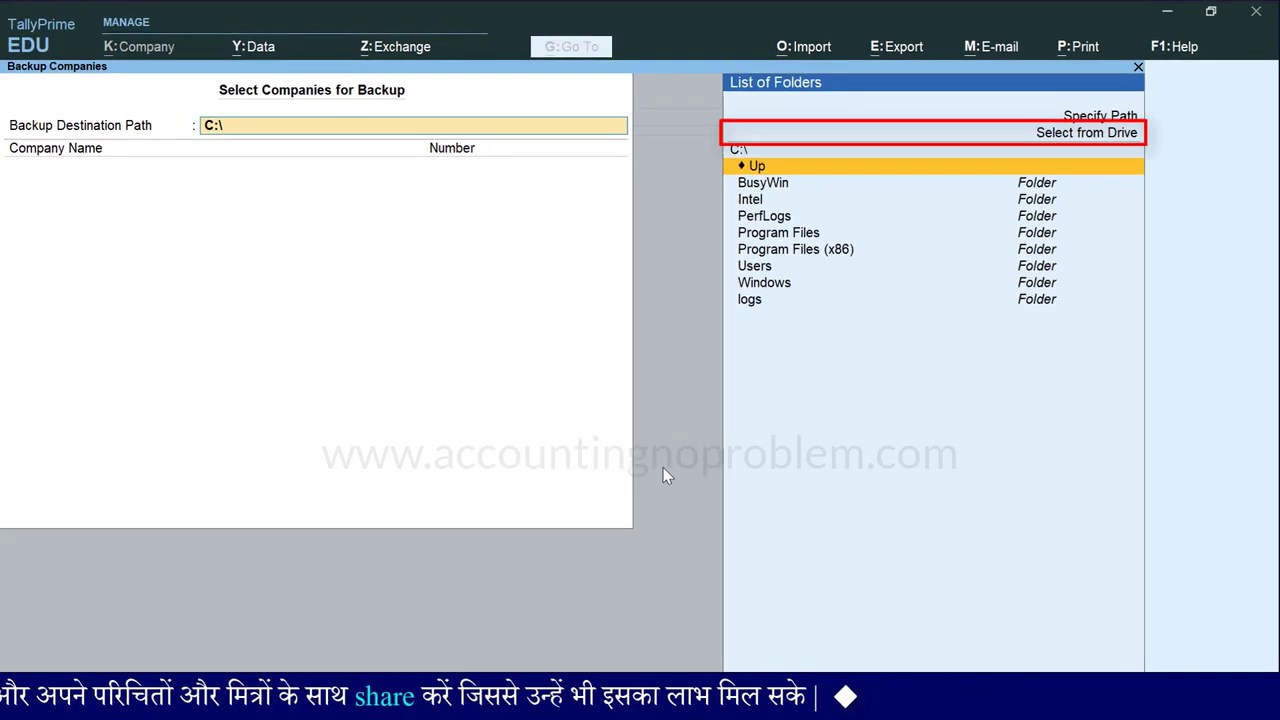
# Change the drive for the backup destination to D:\ using Select from Drive.
pyautogui.press('Up')
pyautogui.press('Return')
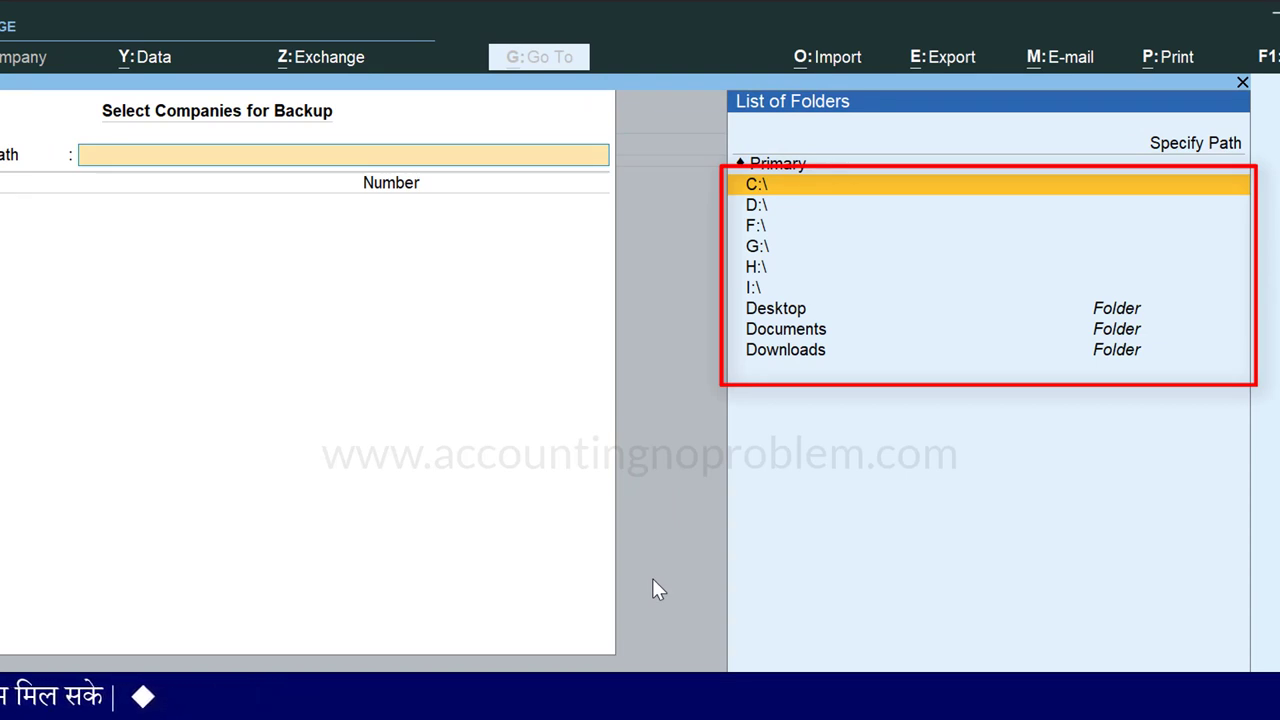
pyautogui.press('Down')
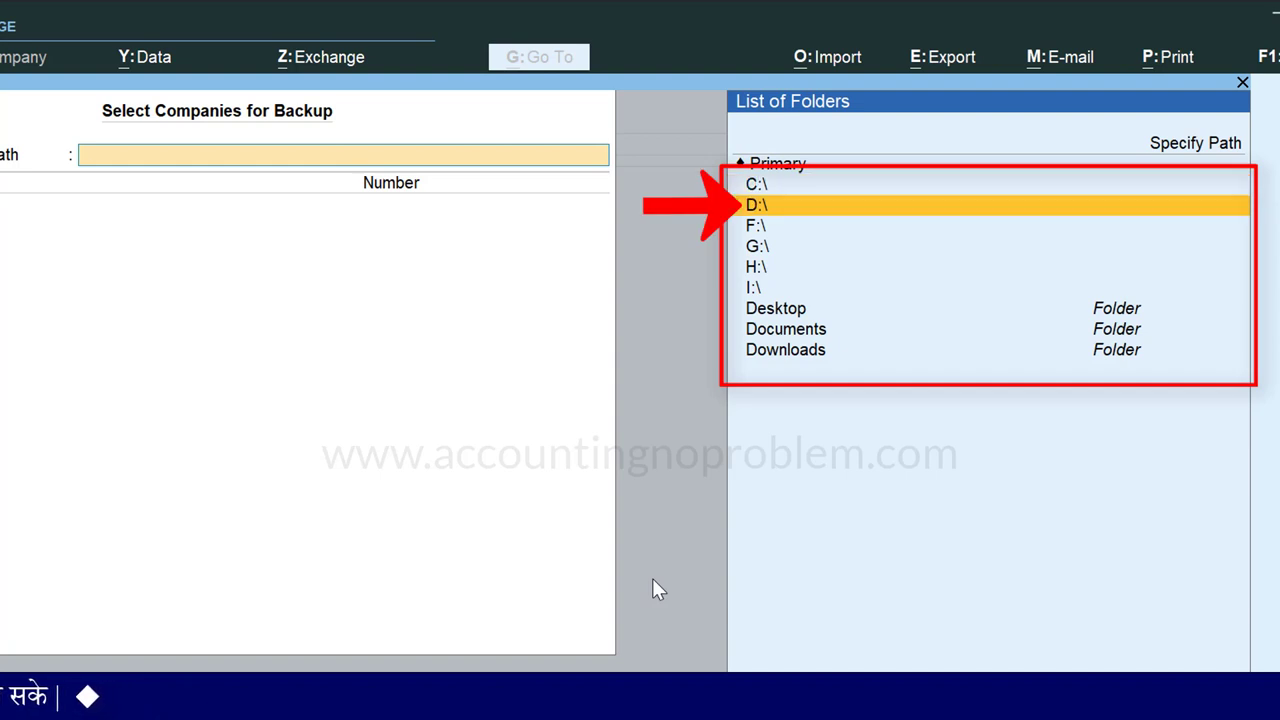
pyautogui.press('Return')
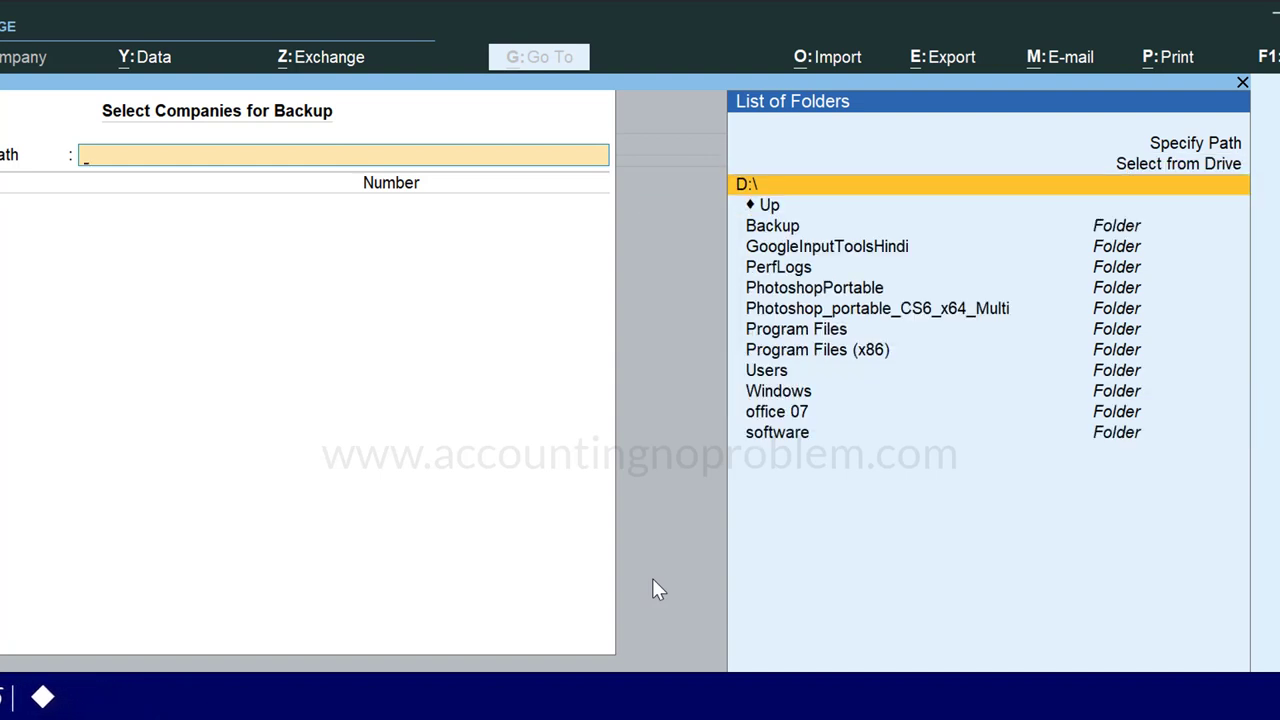
# Look through the folders on the D drive for a suitable backup location.
pyautogui.press('Down')
pyautogui.press('Down')
pyautogui.press('Down')
pyautogui.press('Down')
pyautogui.press('Down')
pyautogui.press('Down')
pyautogui.press('Down')
pyautogui.press('Down')
pyautogui.press('Down')
pyautogui.press('Down')
pyautogui.press('Down')
pyautogui.press('Down')
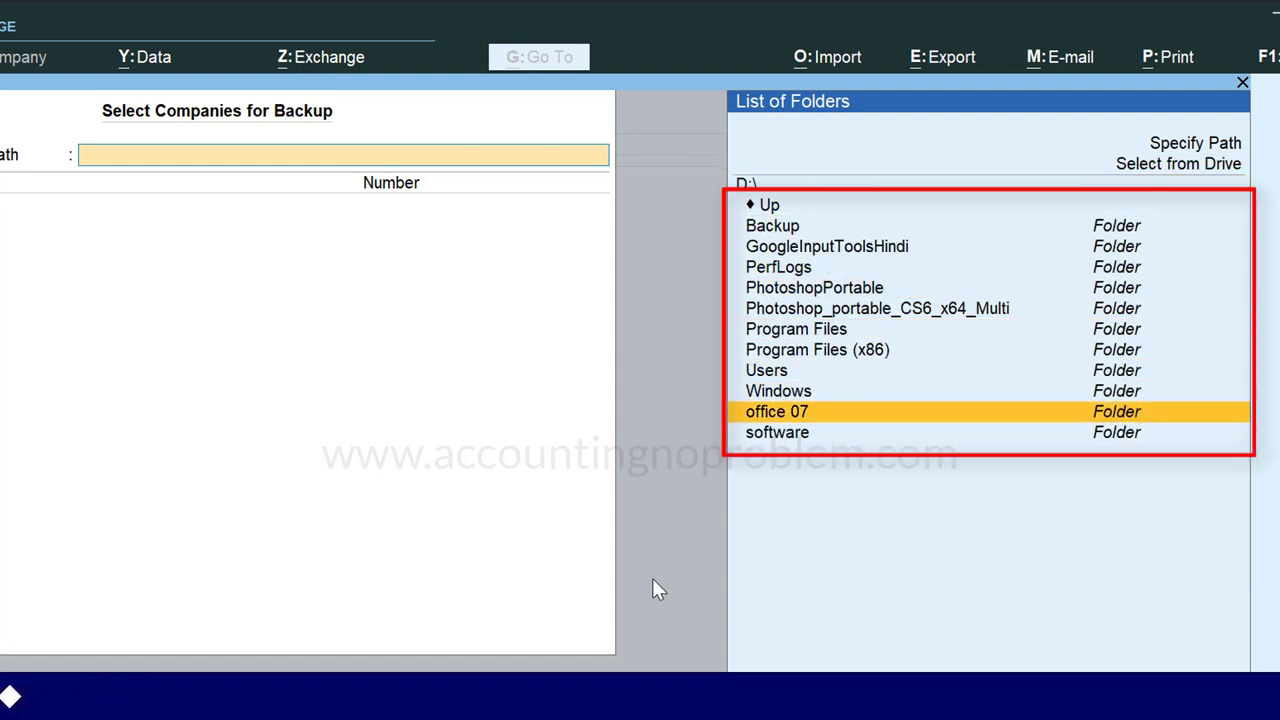
pyautogui.press('Up')
pyautogui.press('Up')
pyautogui.press('Up')
pyautogui.press('Up')
pyautogui.press('Up')
pyautogui.press('Up')
pyautogui.press('Up')
pyautogui.press('Up')
pyautogui.press('Up')
pyautogui.press('Up')
pyautogui.press('Up')
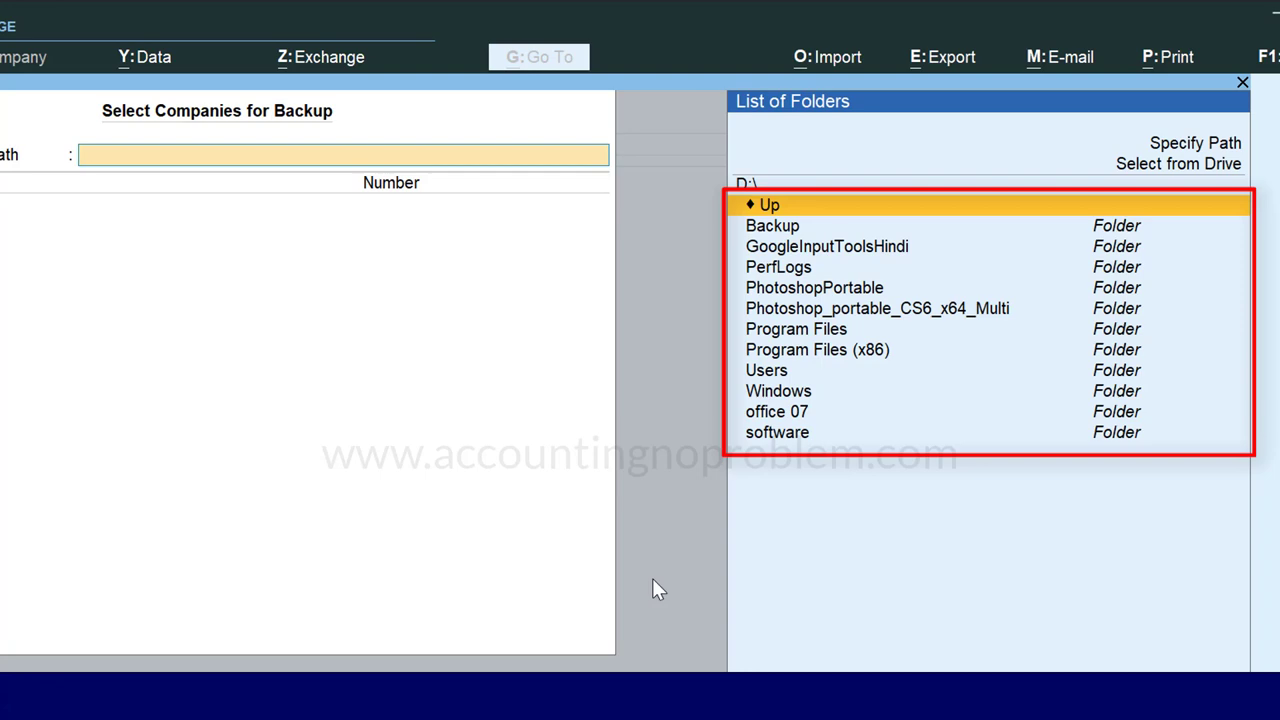
# Choose the Backup folder on the D drive as the backup destination path.
pyautogui.press('Down')
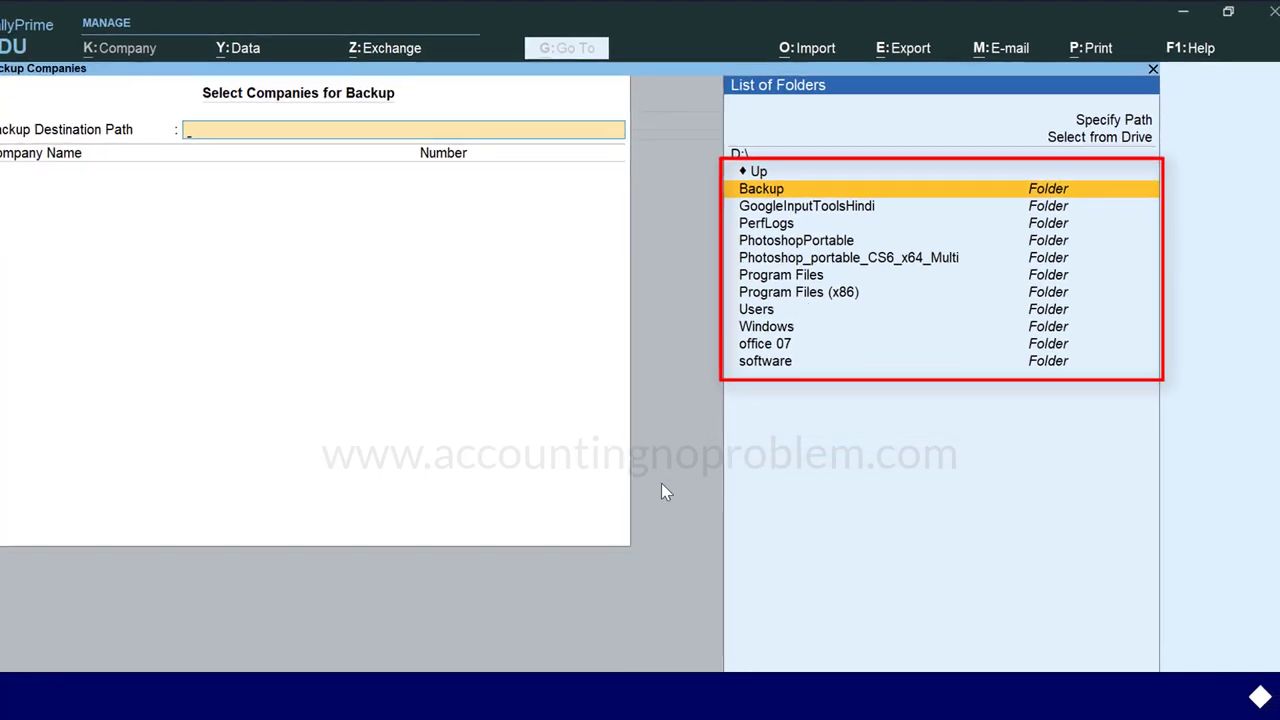
pyautogui.press('Return')
pyautogui.press('Return')
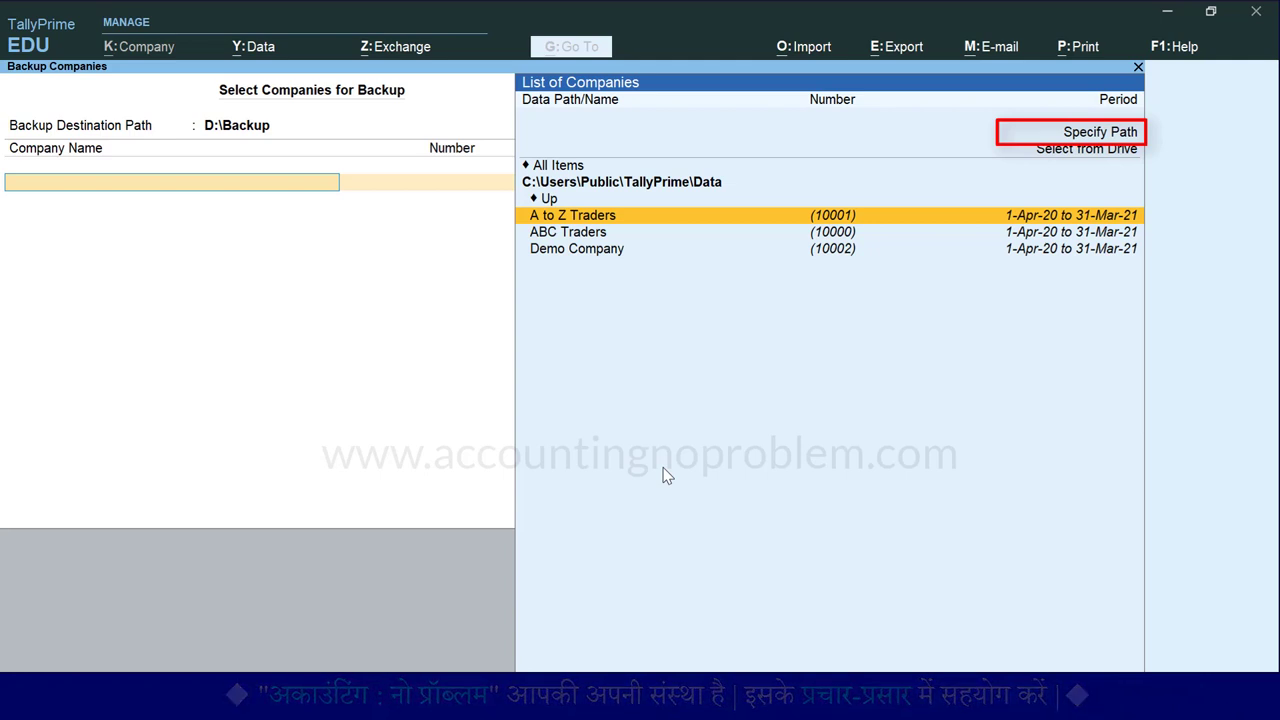
# Specify D:\Backup 16.10.21 as the backup destination path, creating the new folder.
pyautogui.press('BackSpace')
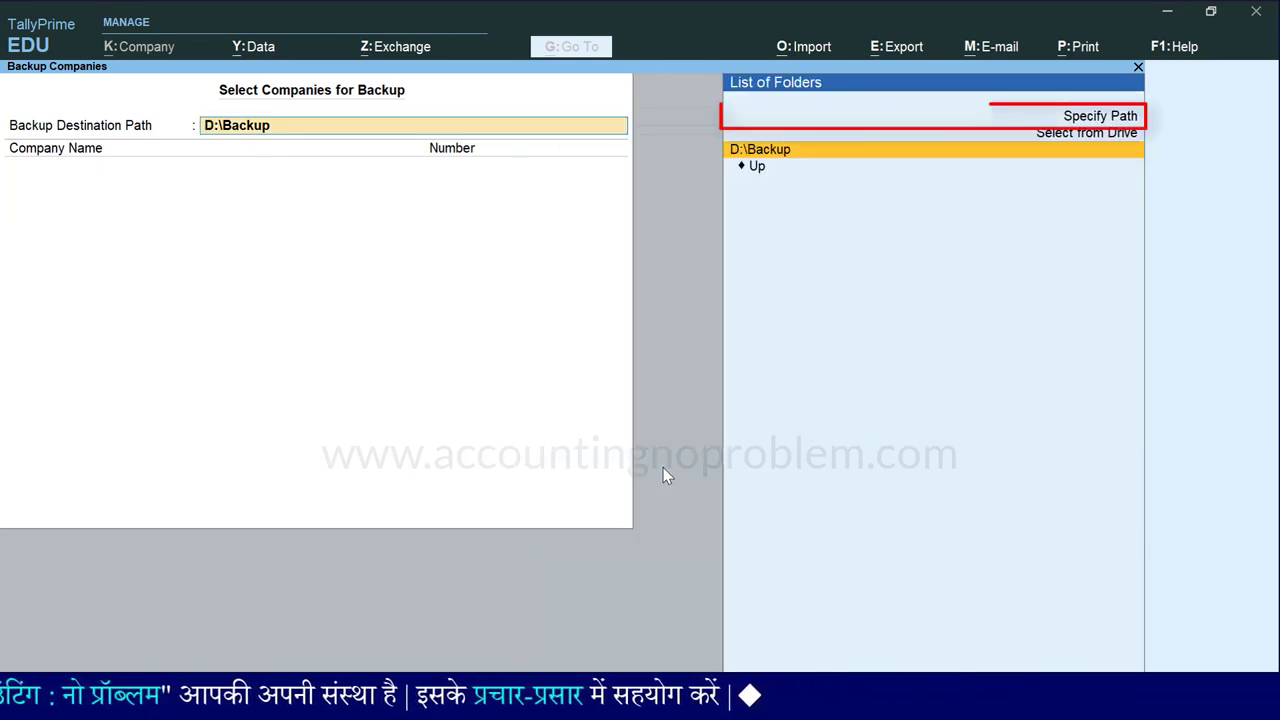
pyautogui.press('Up')
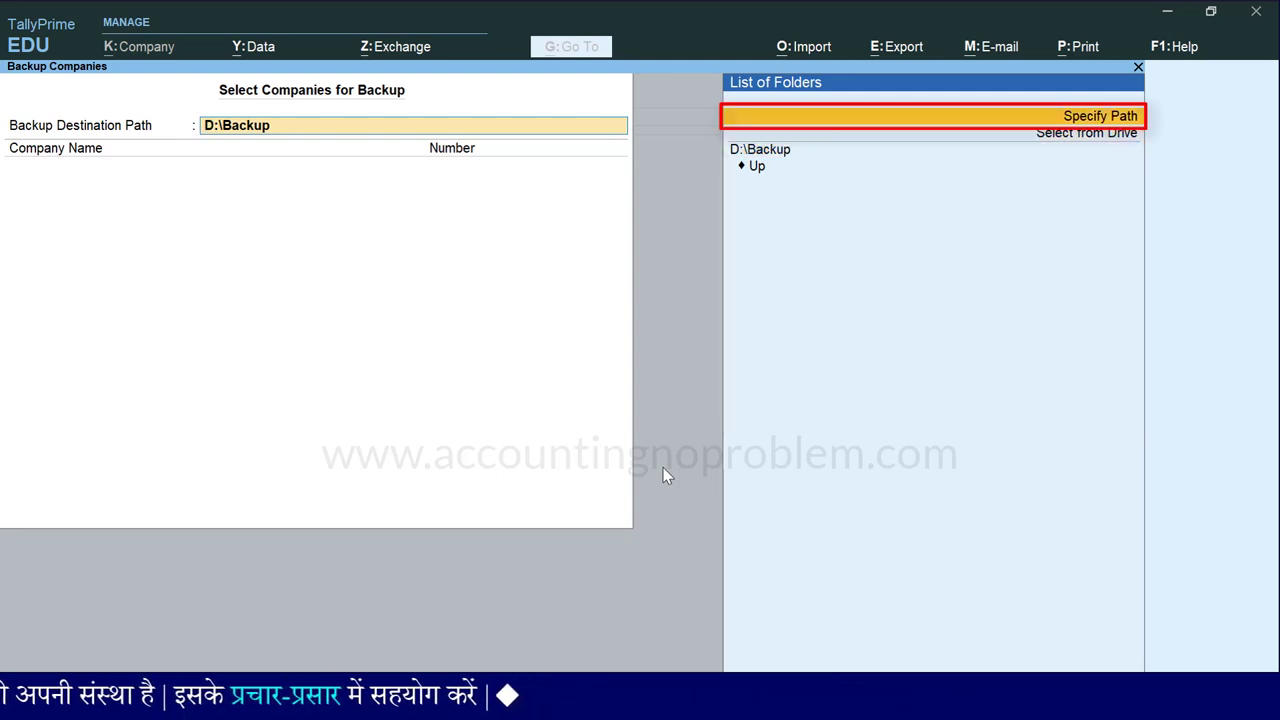
pyautogui.press('Return')
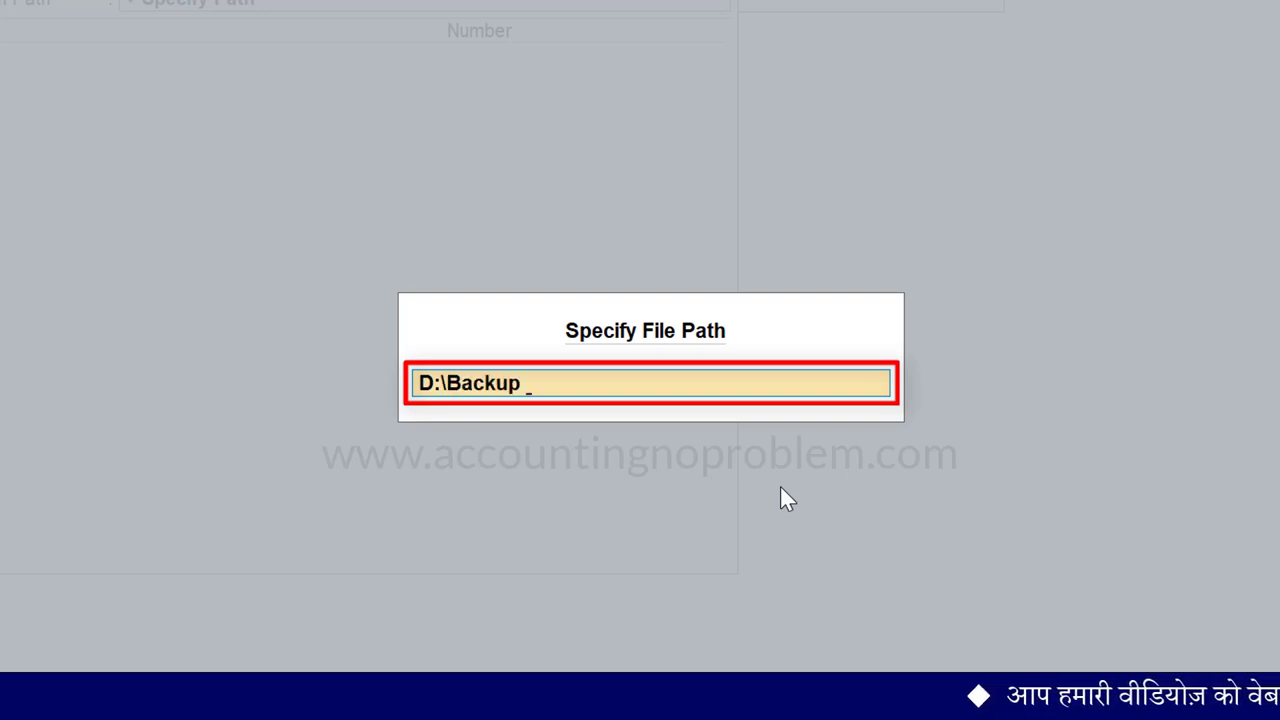
pyautogui.write('.10.21')
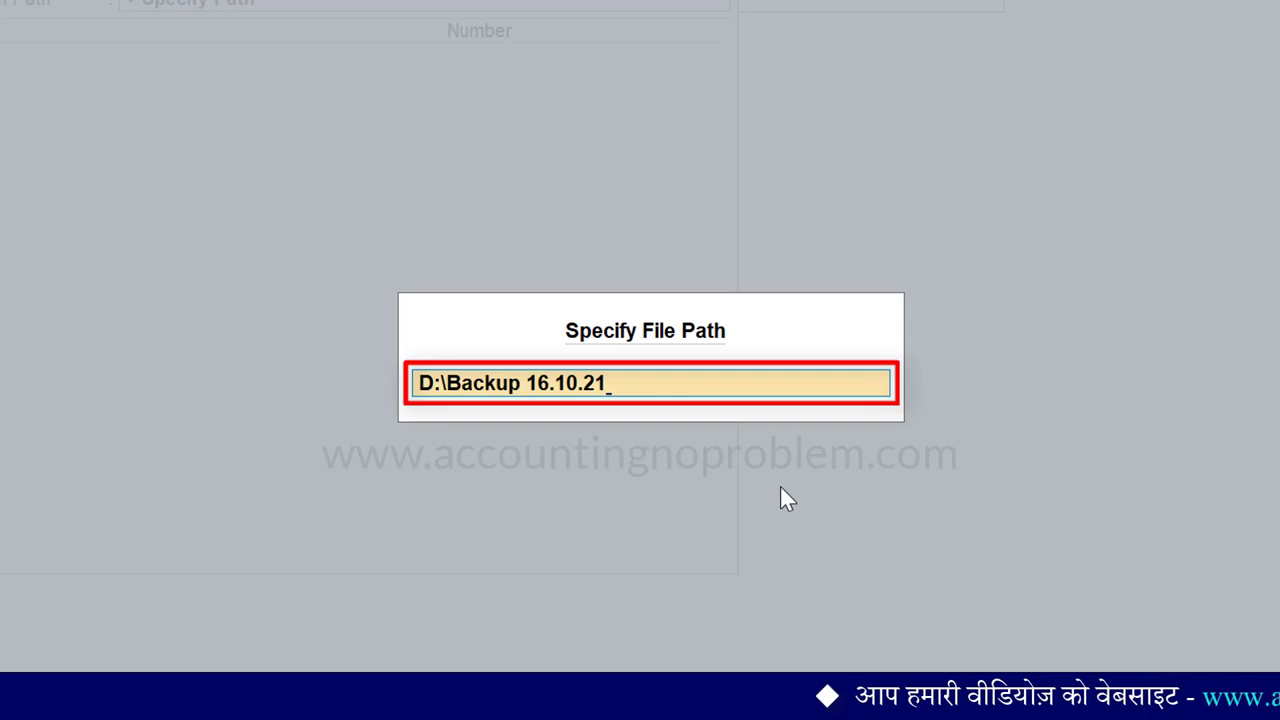
pyautogui.press('Return')
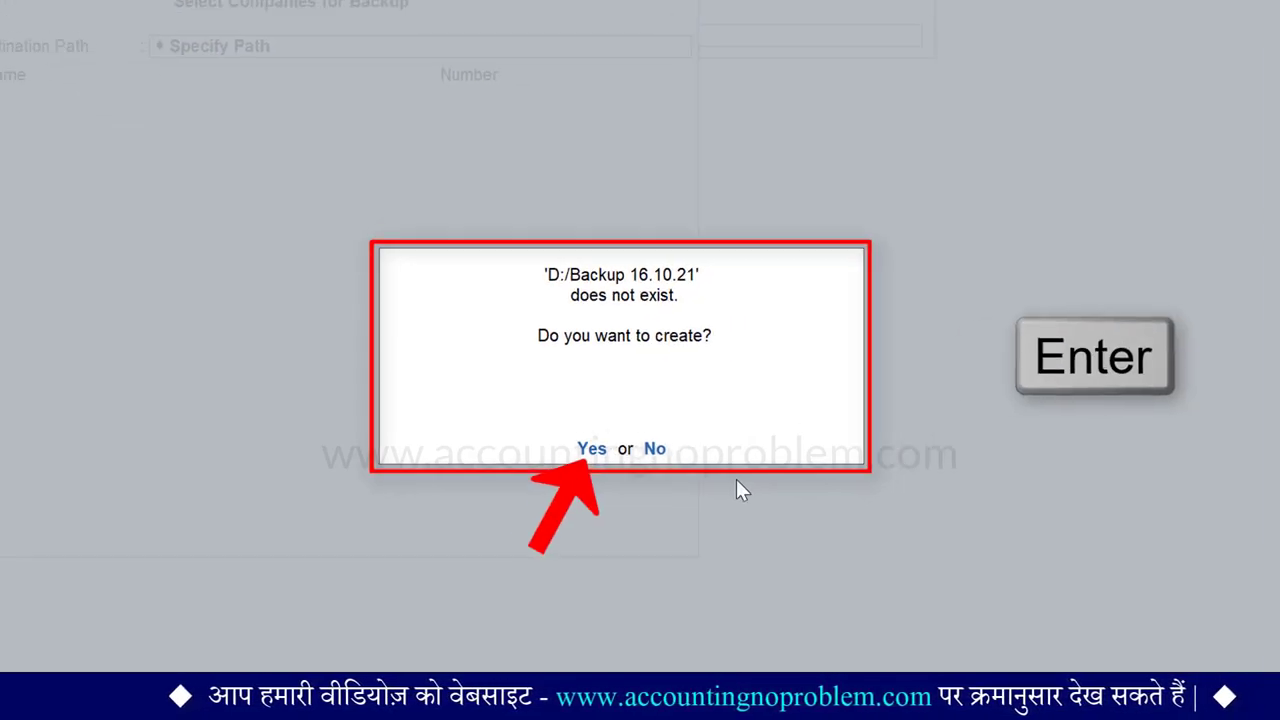
pyautogui.press('Return')
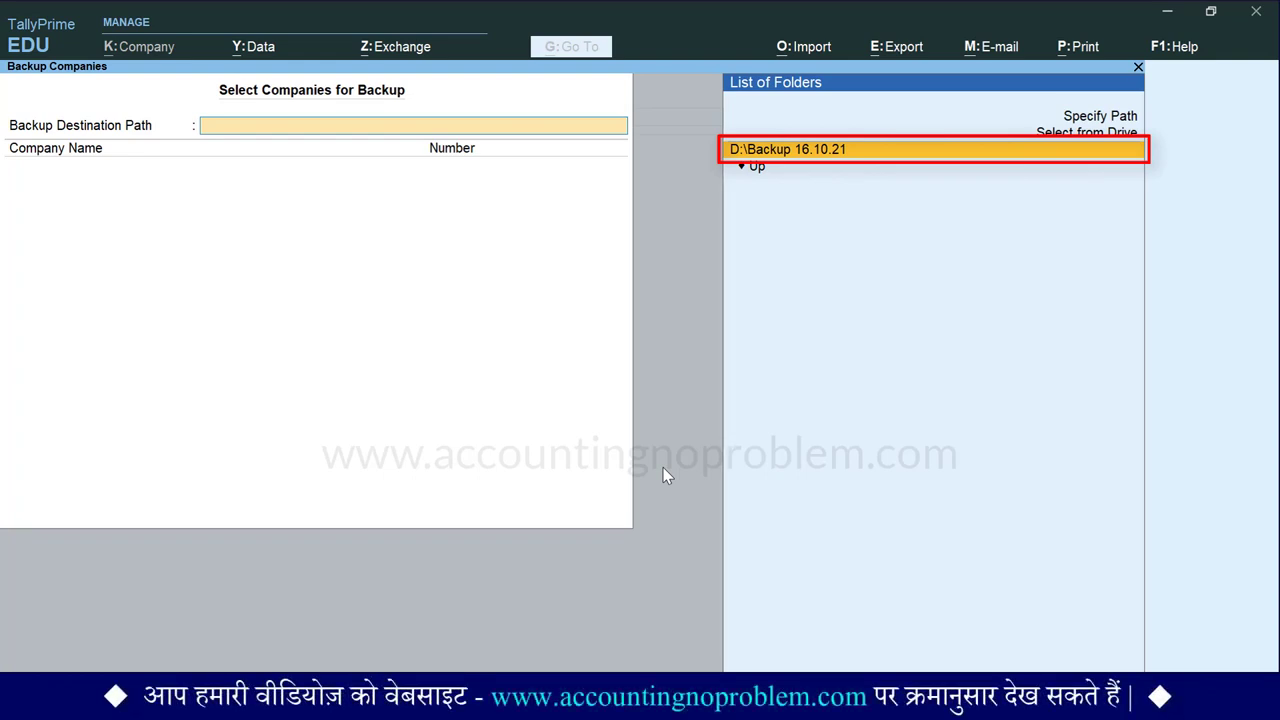
pyautogui.press('Return')
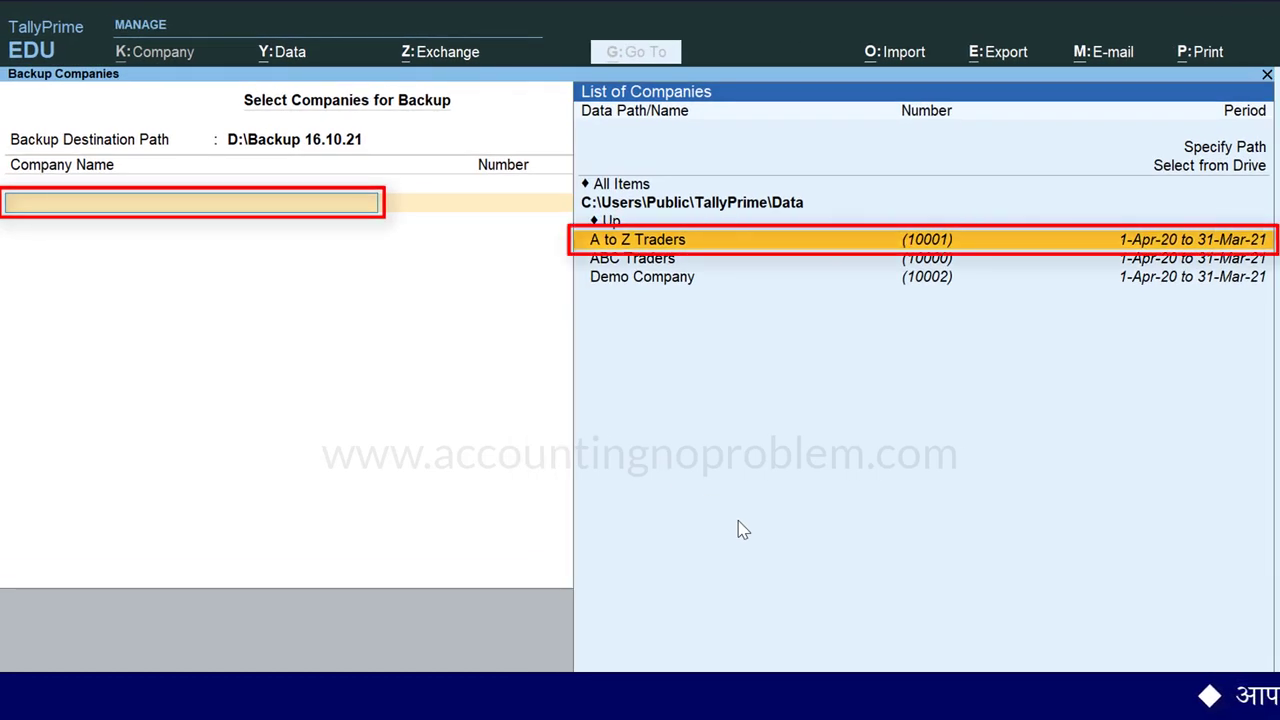
# Add A to Z Traders and ABC Traders to the backup list, end the list and accept the backup.
pyautogui.press('Return')
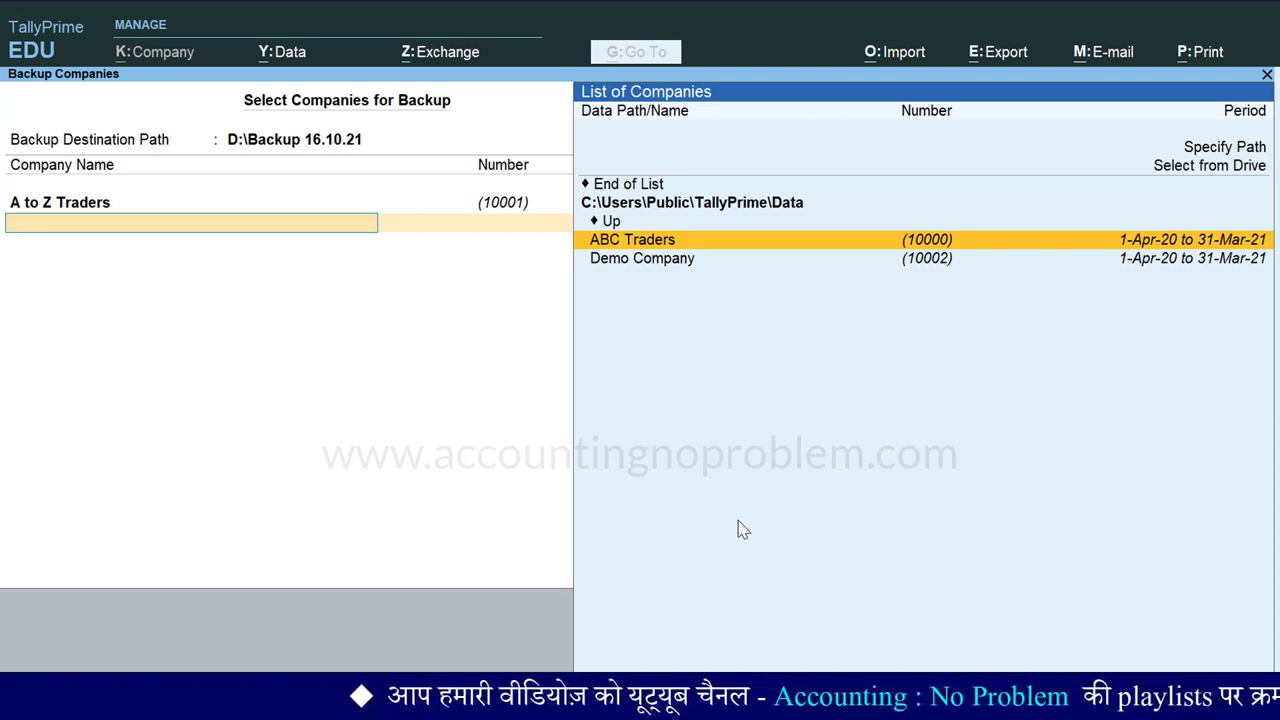
pyautogui.press('Return')
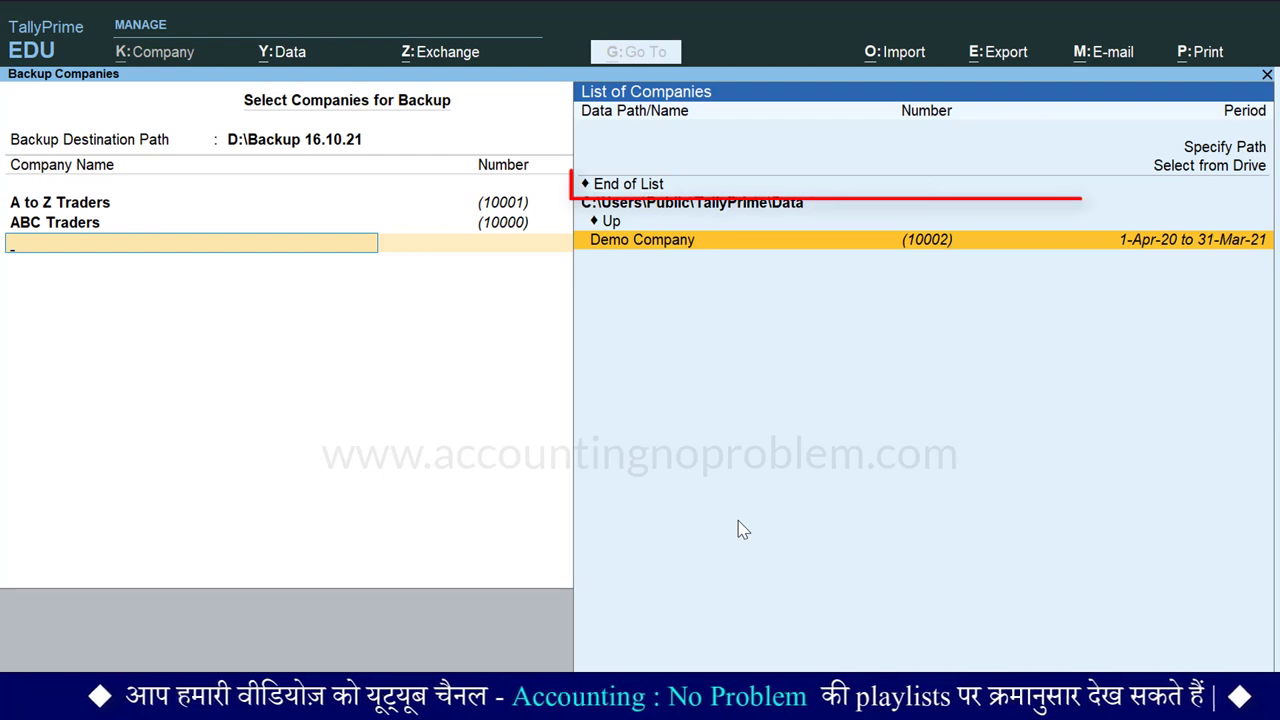
pyautogui.press('Up')
pyautogui.press('Up')
pyautogui.press('Up')
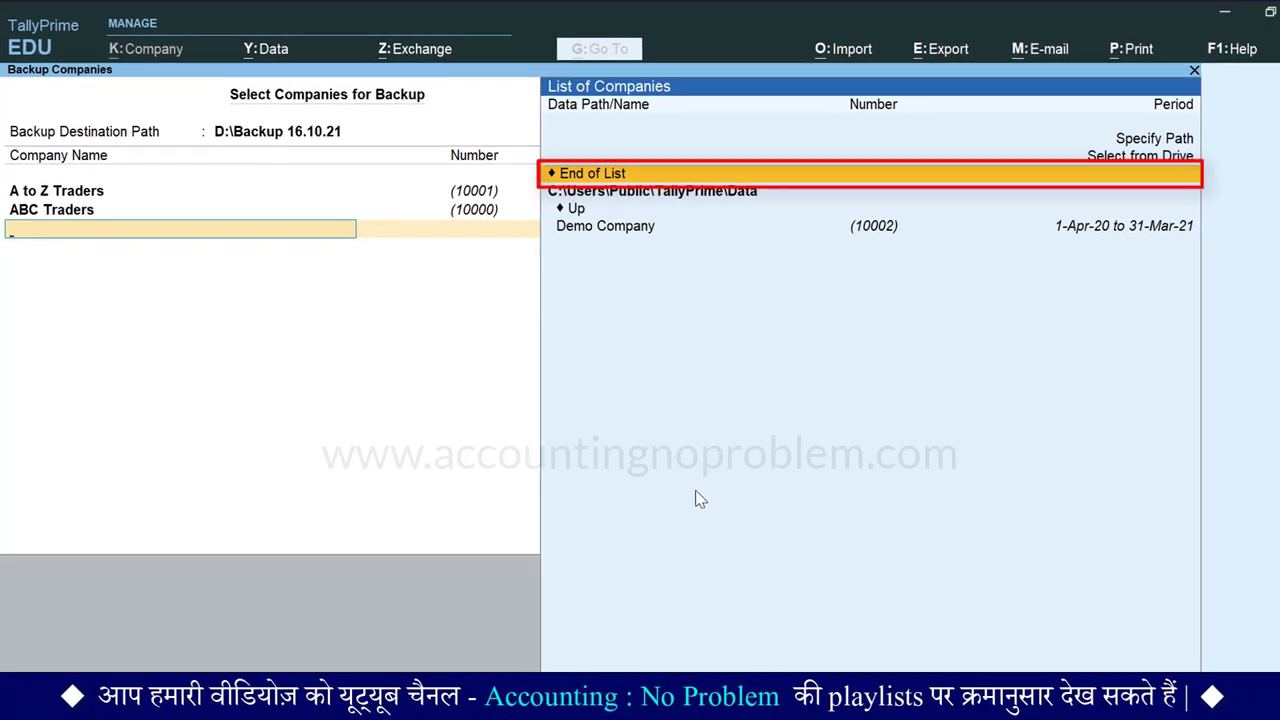
pyautogui.press('Return')
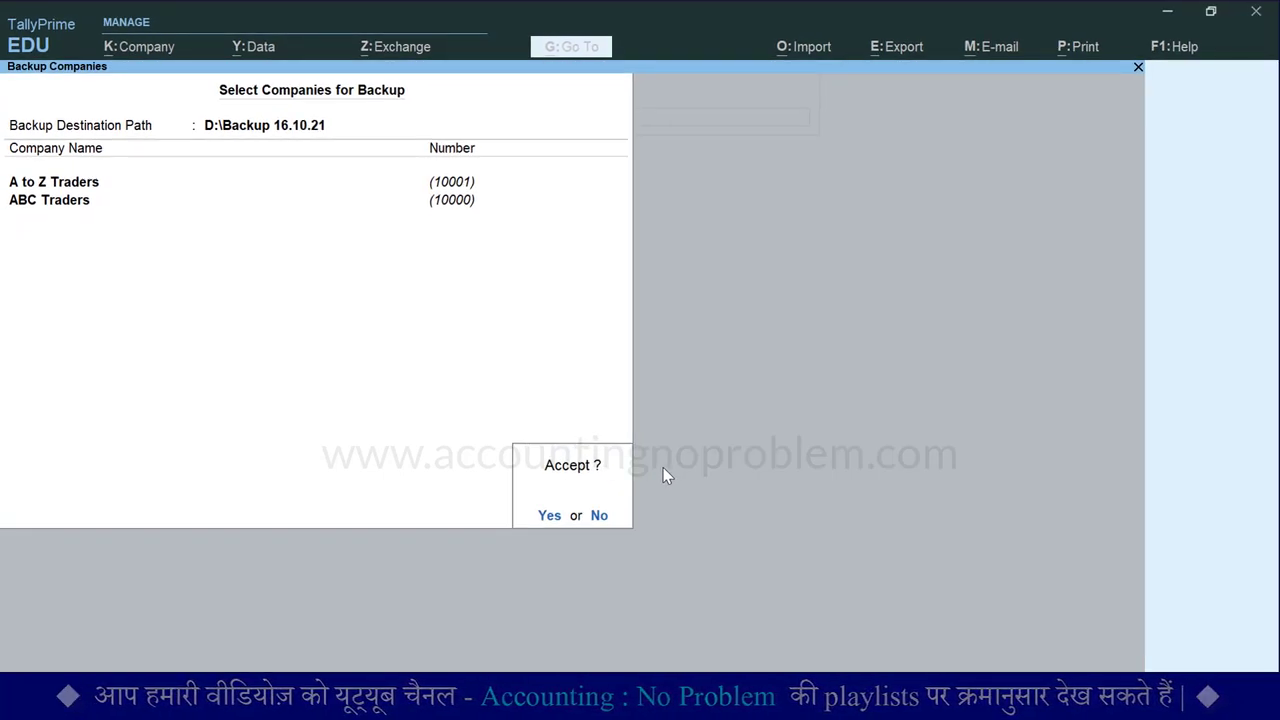
pyautogui.press('Return')
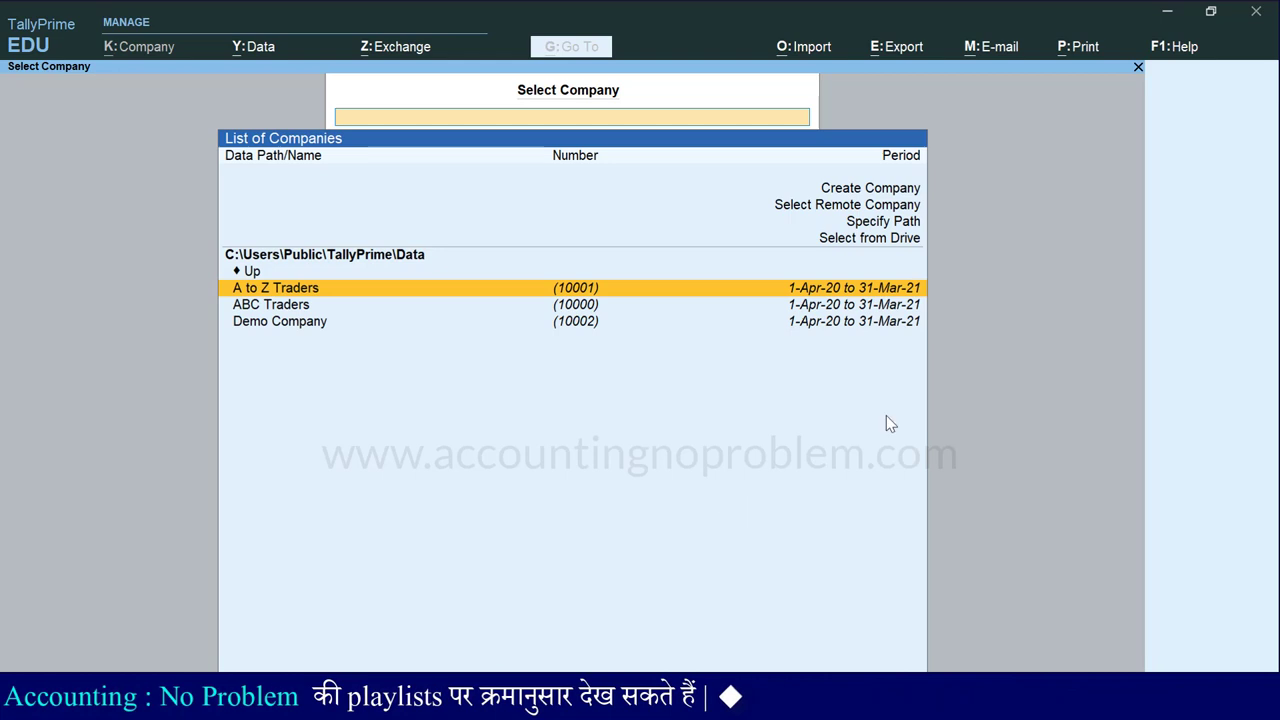
# Switch to File Explorer and check the backup files in the Backup 16.10.21 folder on the D drive.
pyautogui.click(1162, 18)
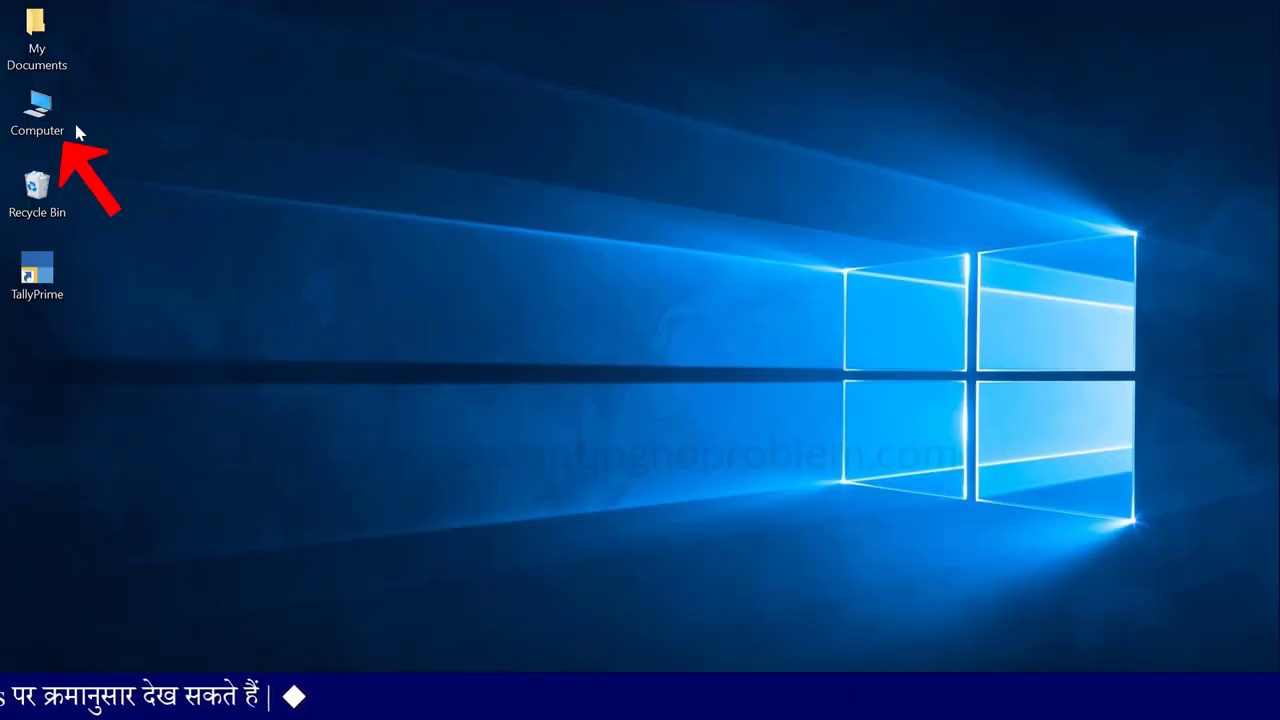
pyautogui.doubleClick(49, 127)
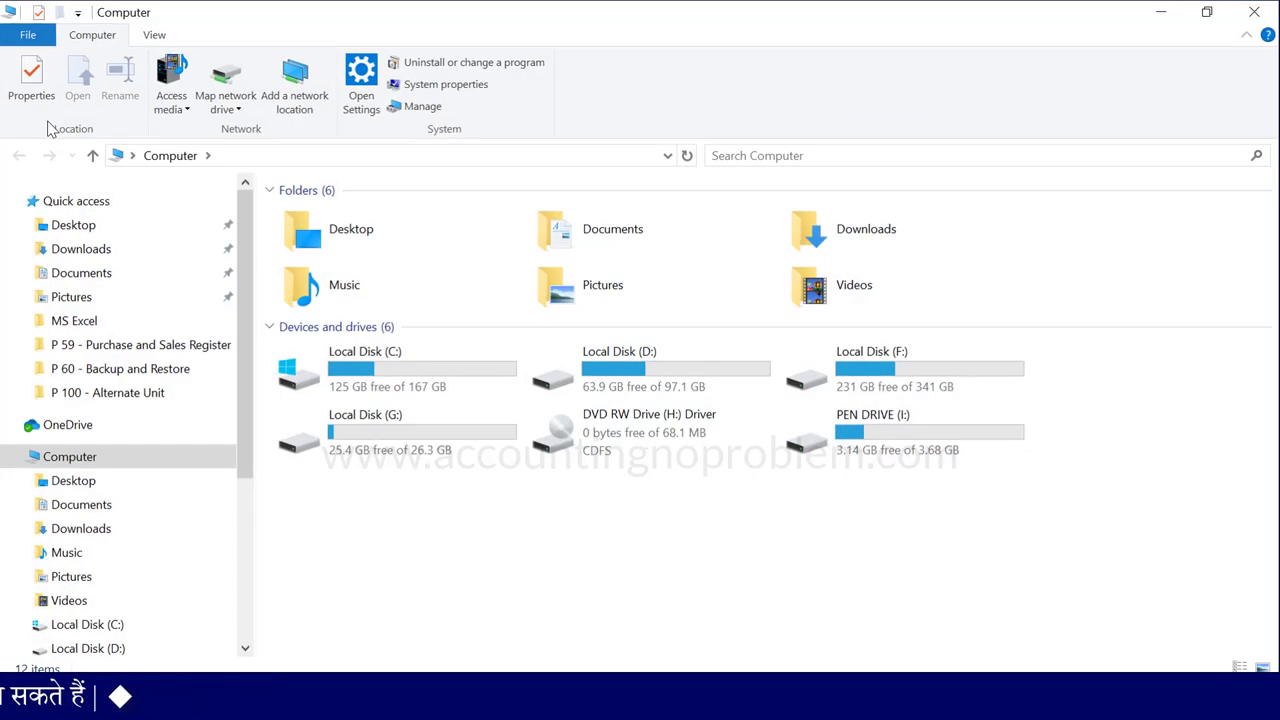
pyautogui.doubleClick(641, 376)
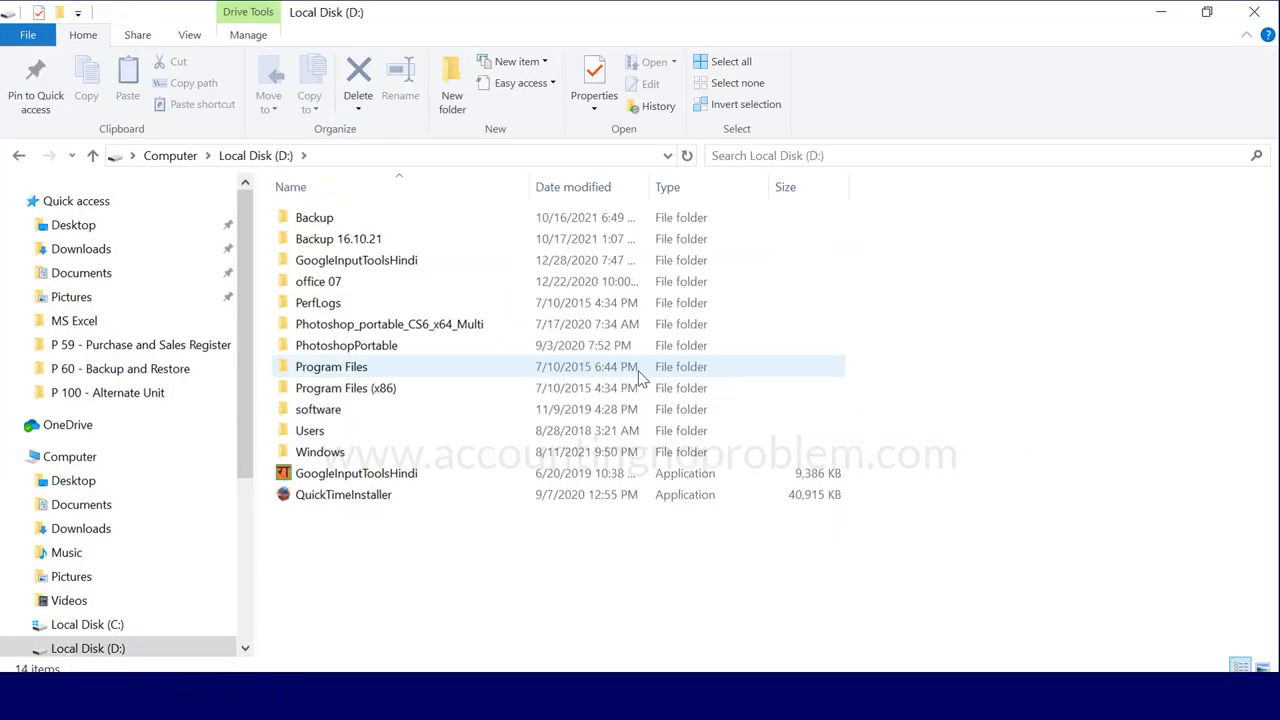
pyautogui.doubleClick(392, 241)
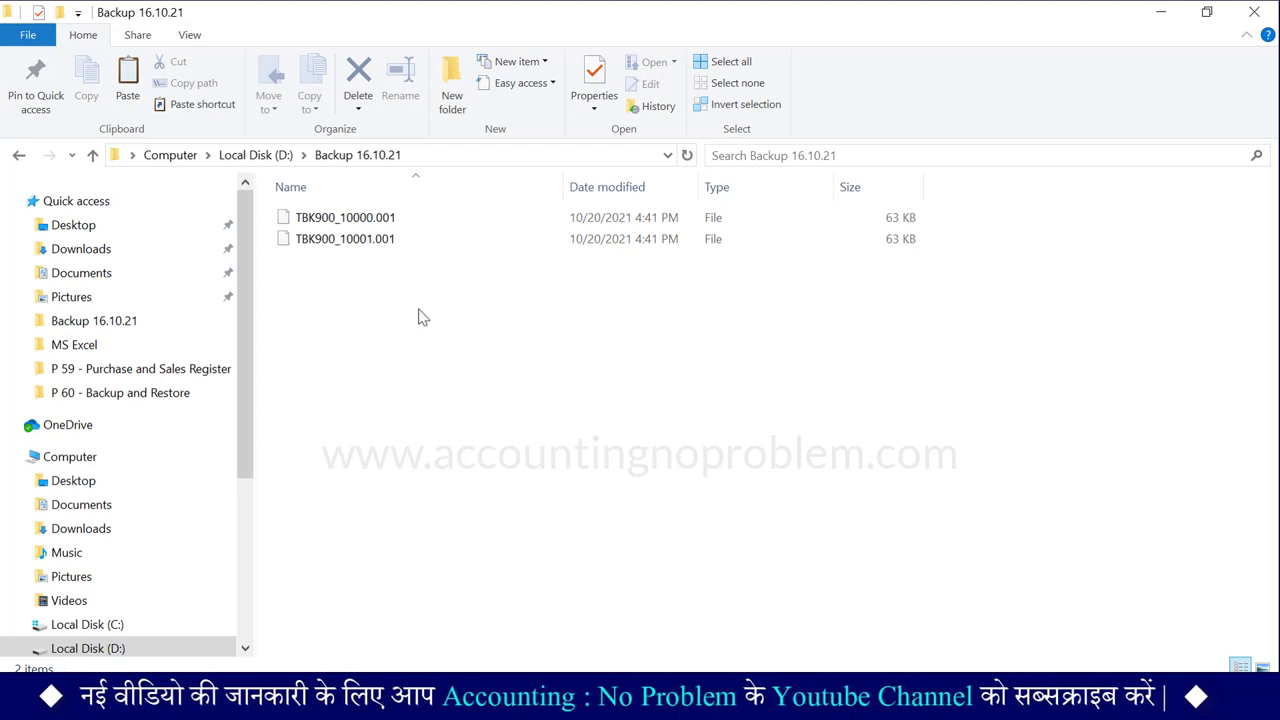
pyautogui.click(1165, 14)
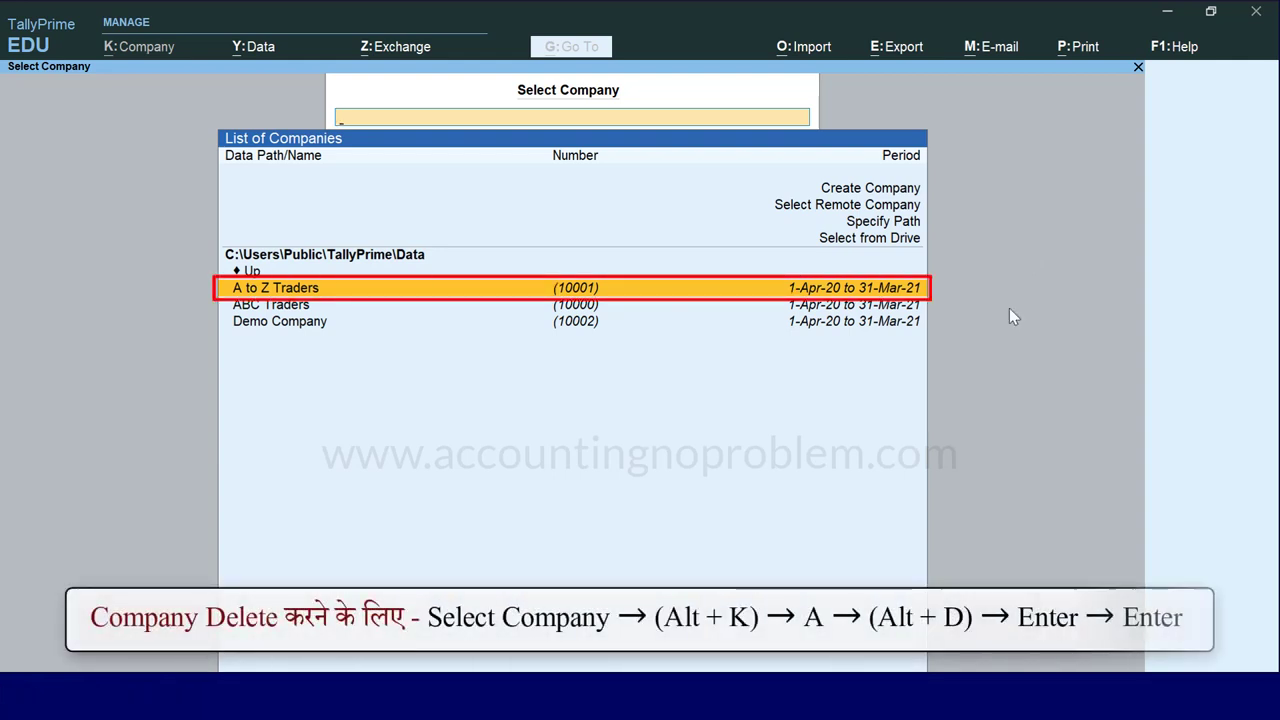
# Open the A to Z Traders company, delete it from its company alteration screen and confirm the deletion.
pyautogui.press('Return')
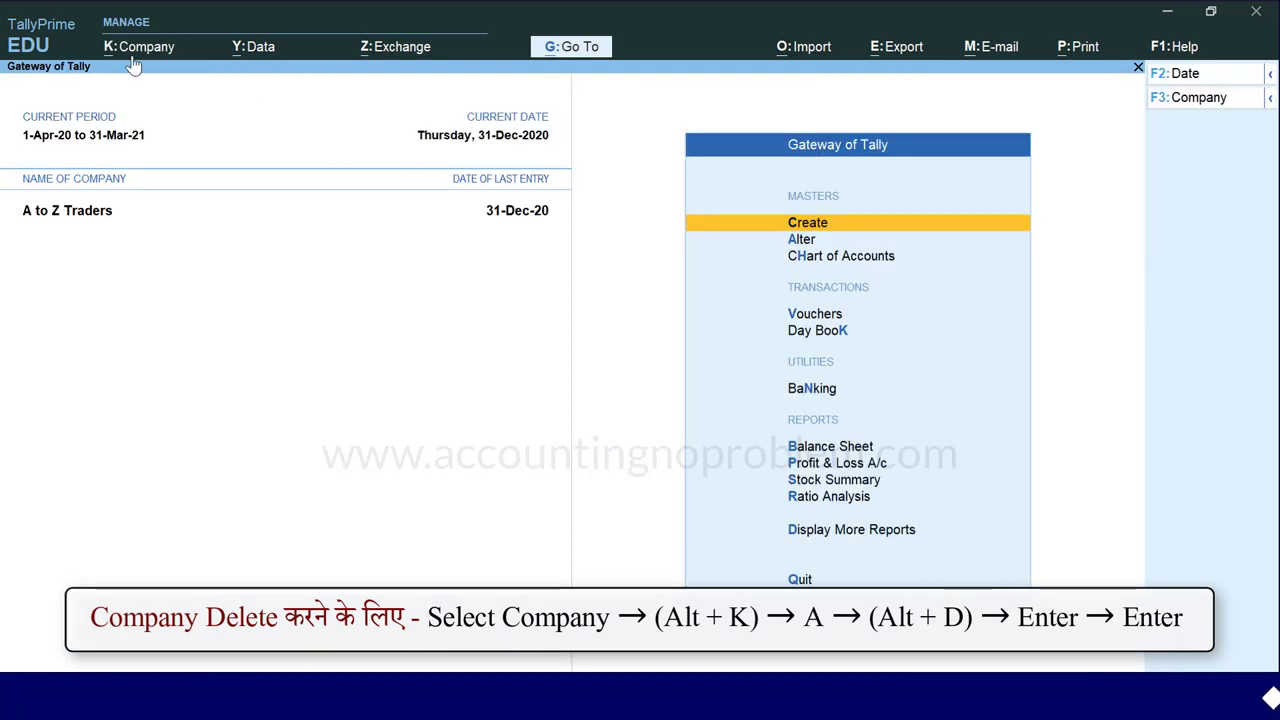
pyautogui.hotkey('alt', 'k')
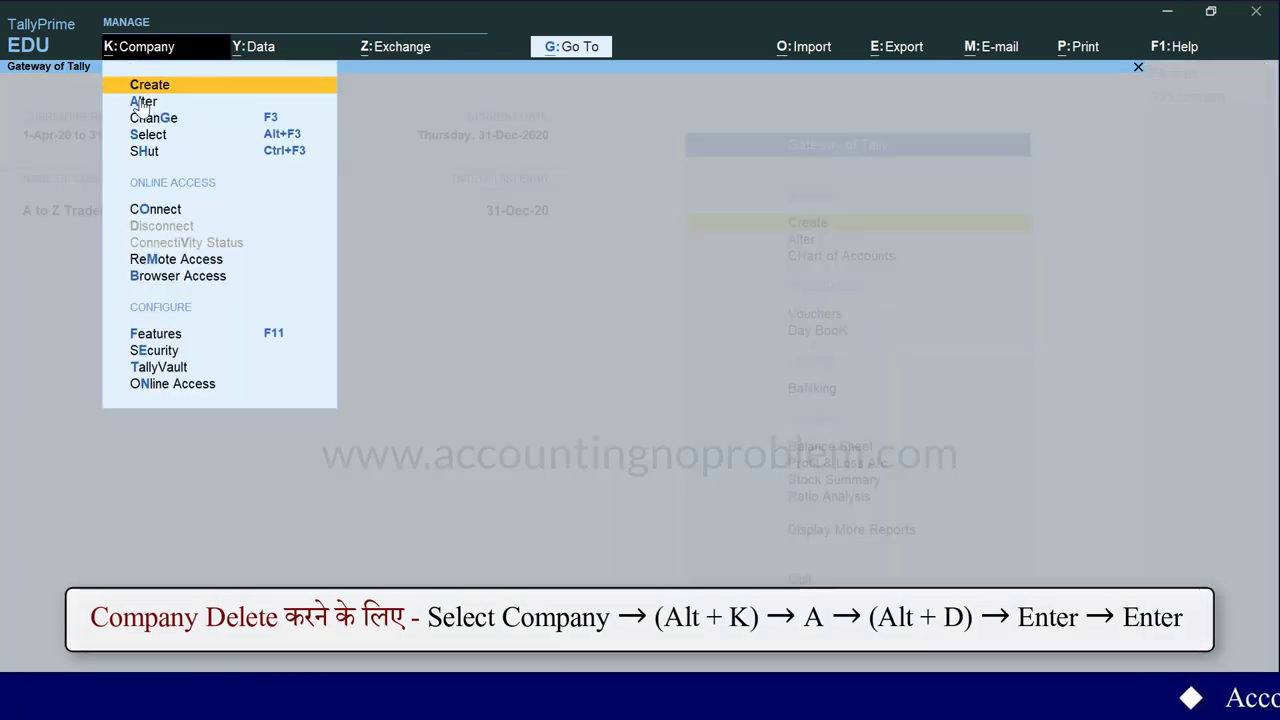
pyautogui.press('a')
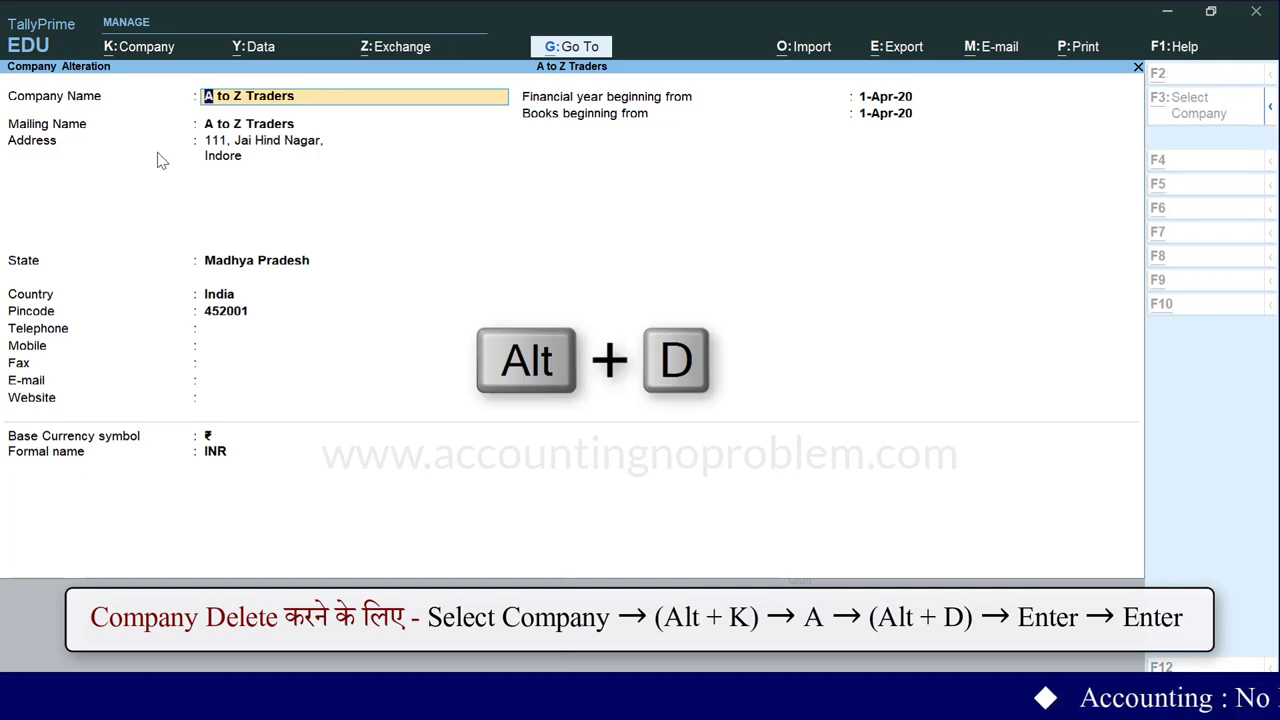
pyautogui.hotkey('alt', 'd')
pyautogui.press('Return')
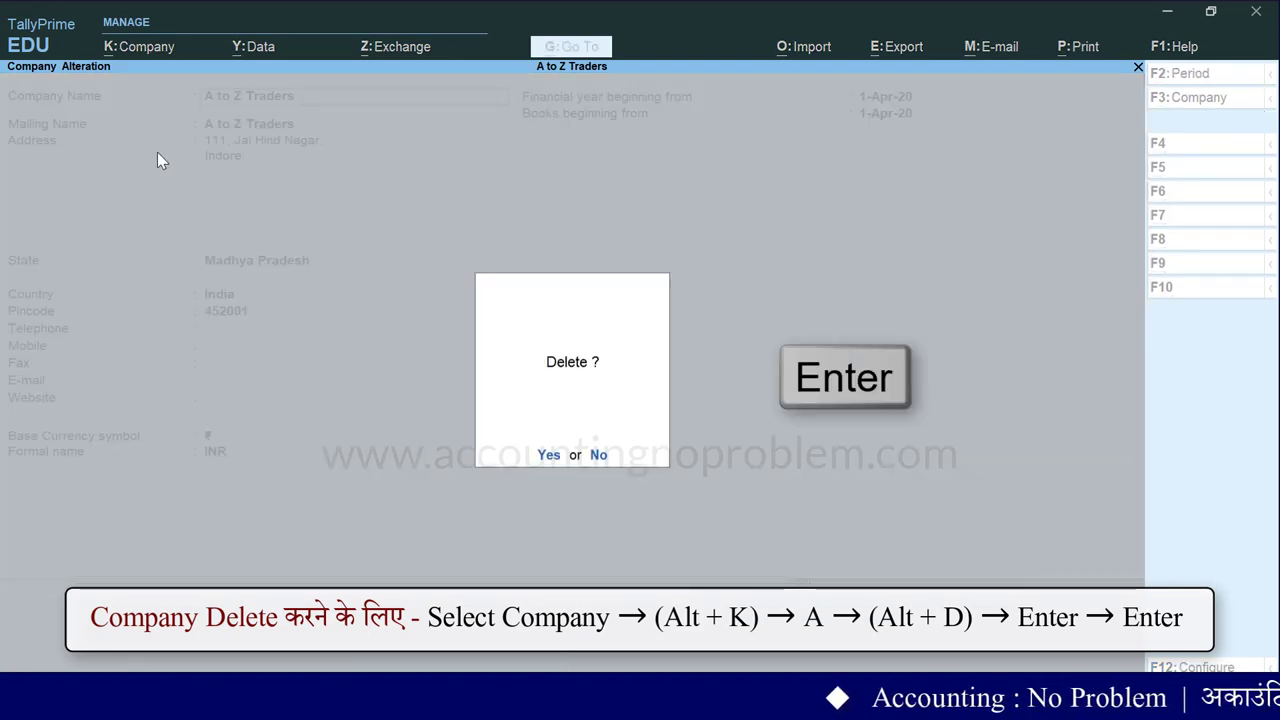
pyautogui.press('Return')
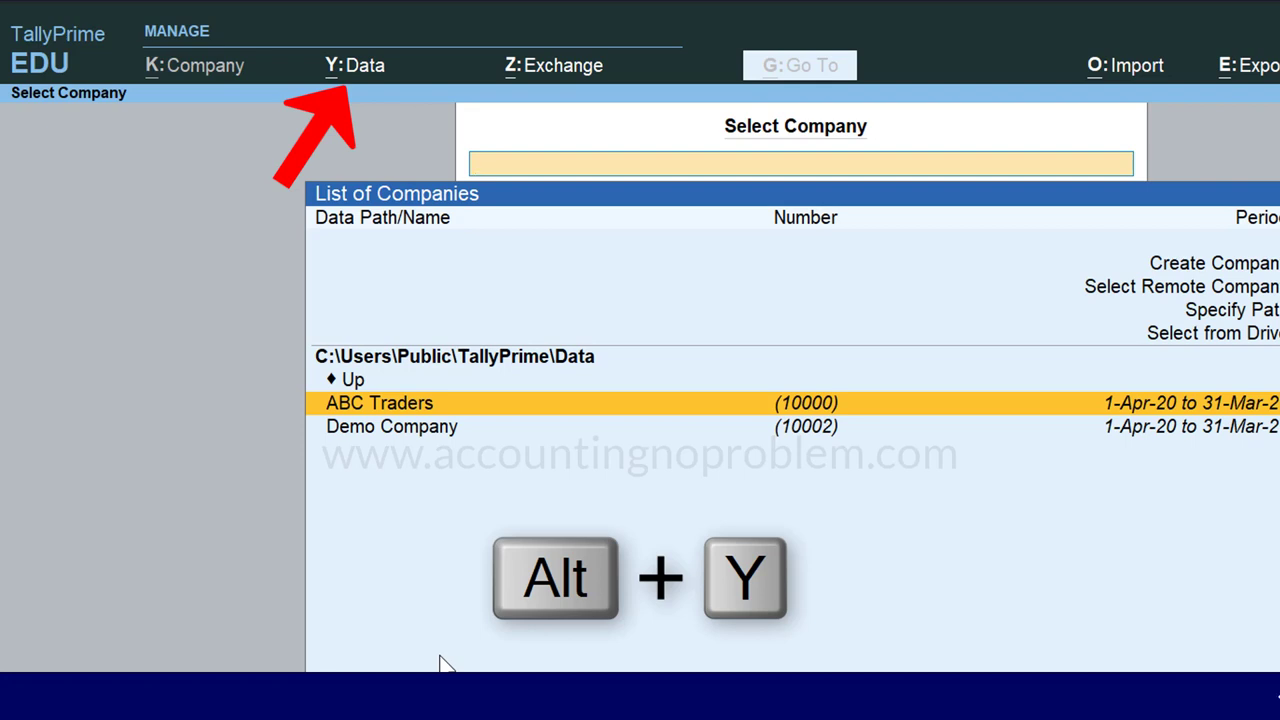
# Start a company data restore and keep C:\Users\Public\TallyPrime\Data as the restore destination path.
pyautogui.hotkey('alt', 'y')
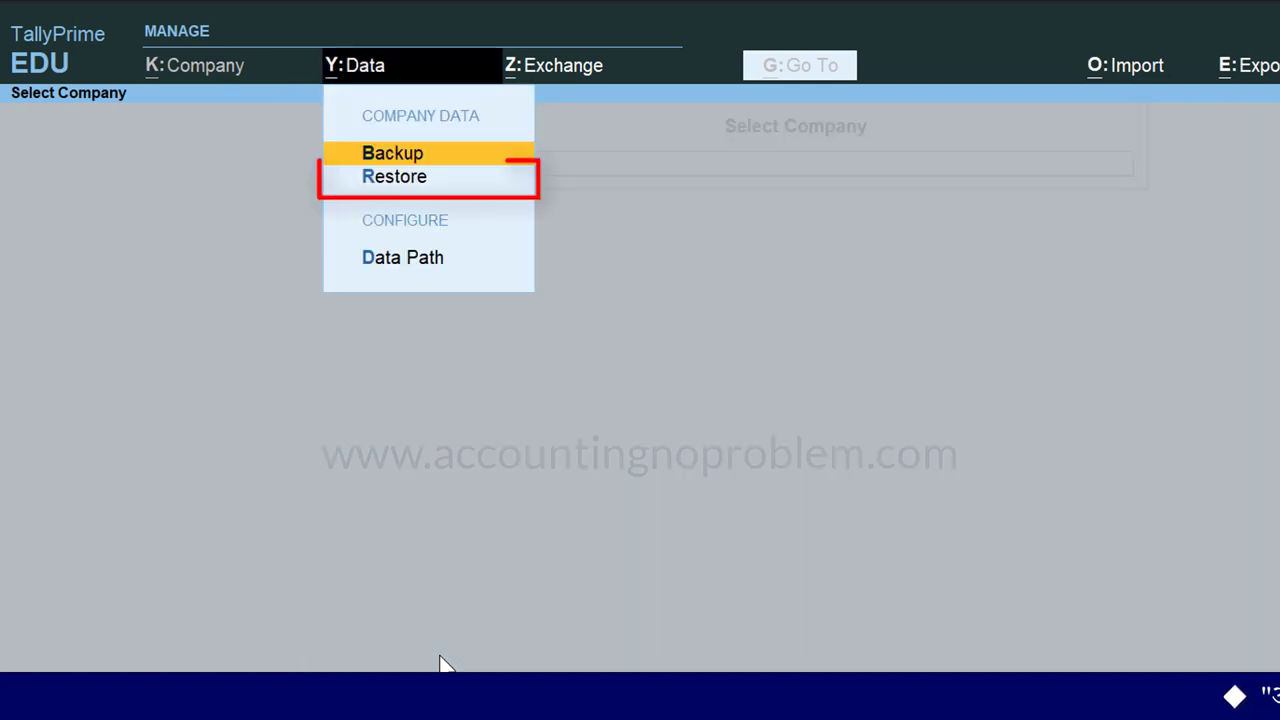
pyautogui.press('r')
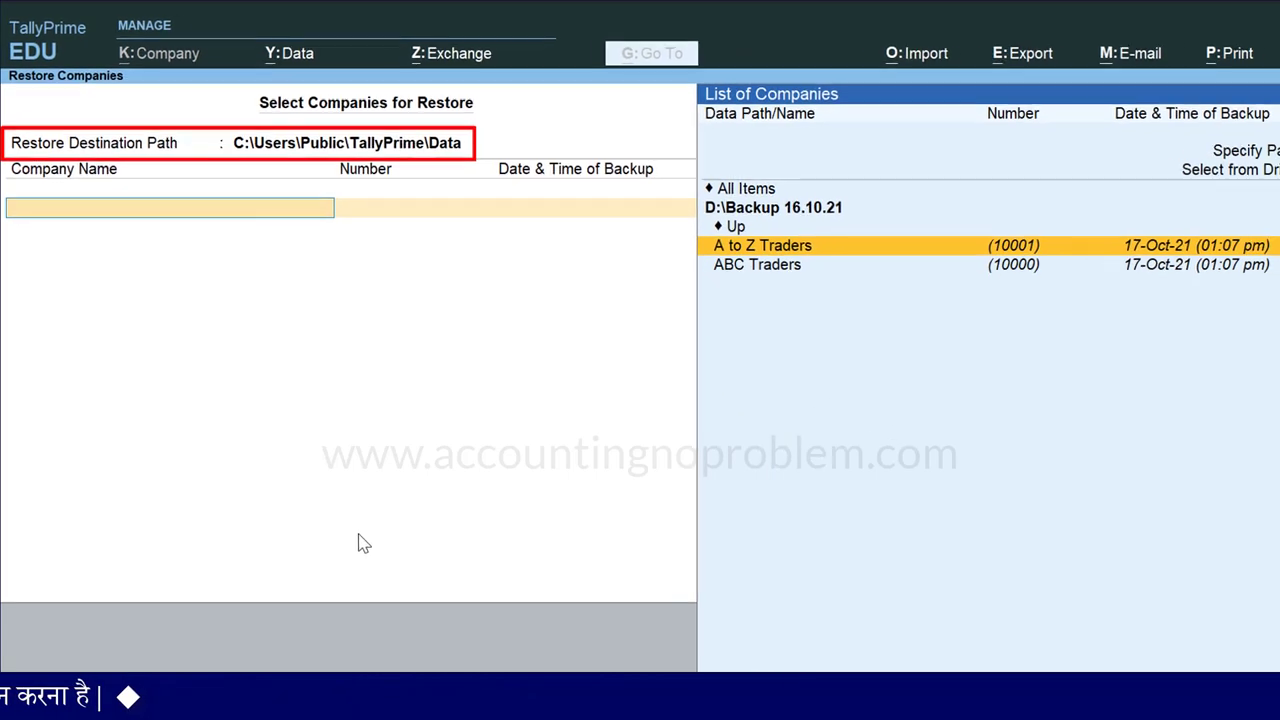
pyautogui.press('BackSpace')
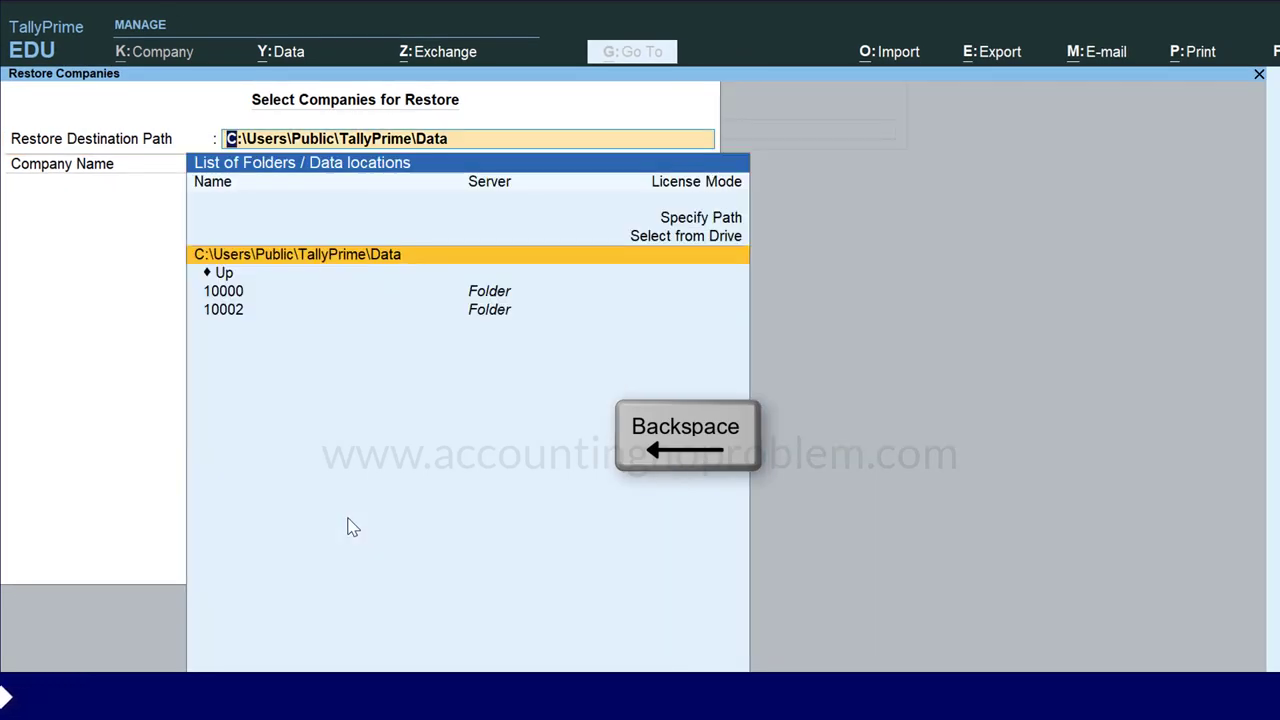
pyautogui.press('Up')
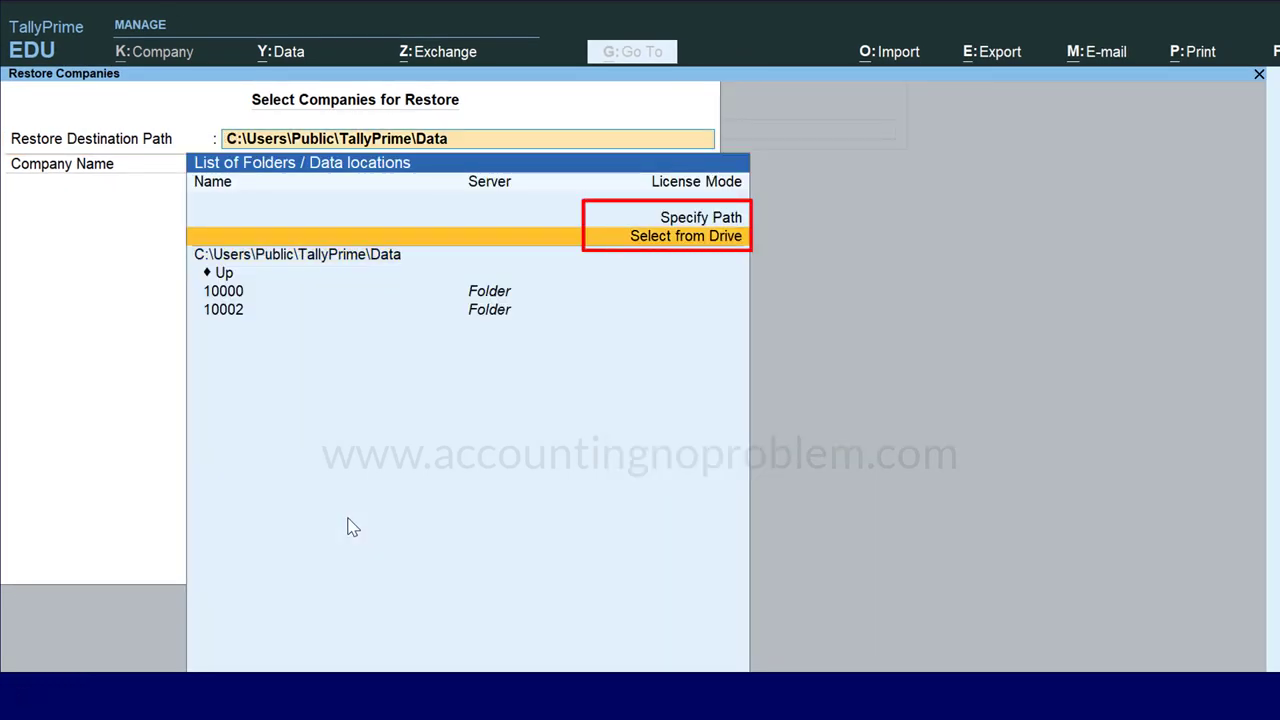
pyautogui.press('Up')
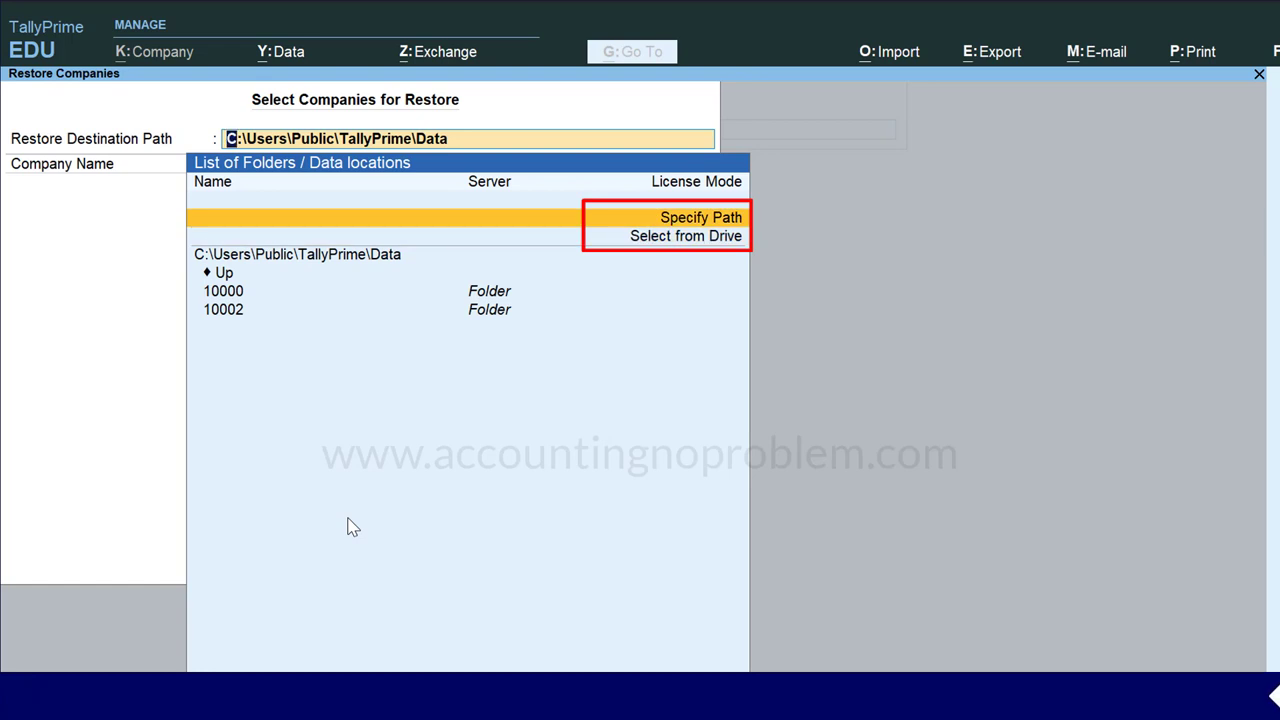
pyautogui.press('Down')
pyautogui.press('Down')
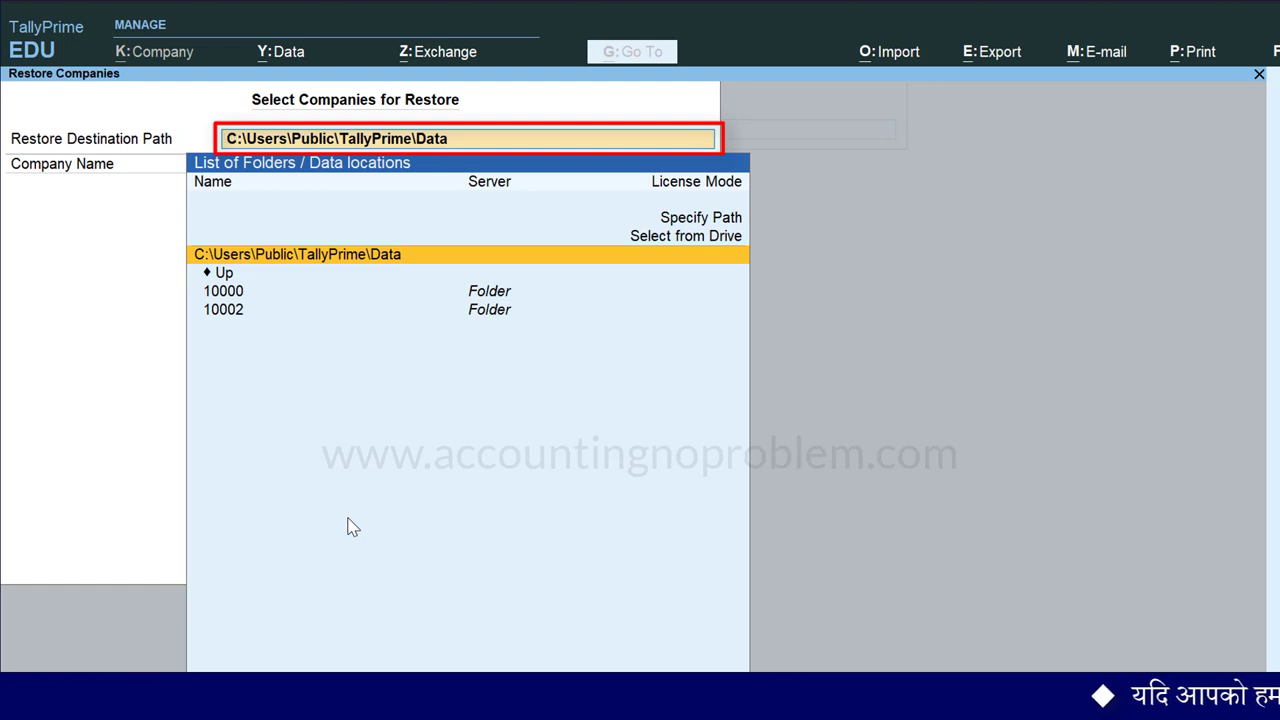
pyautogui.press('Return')
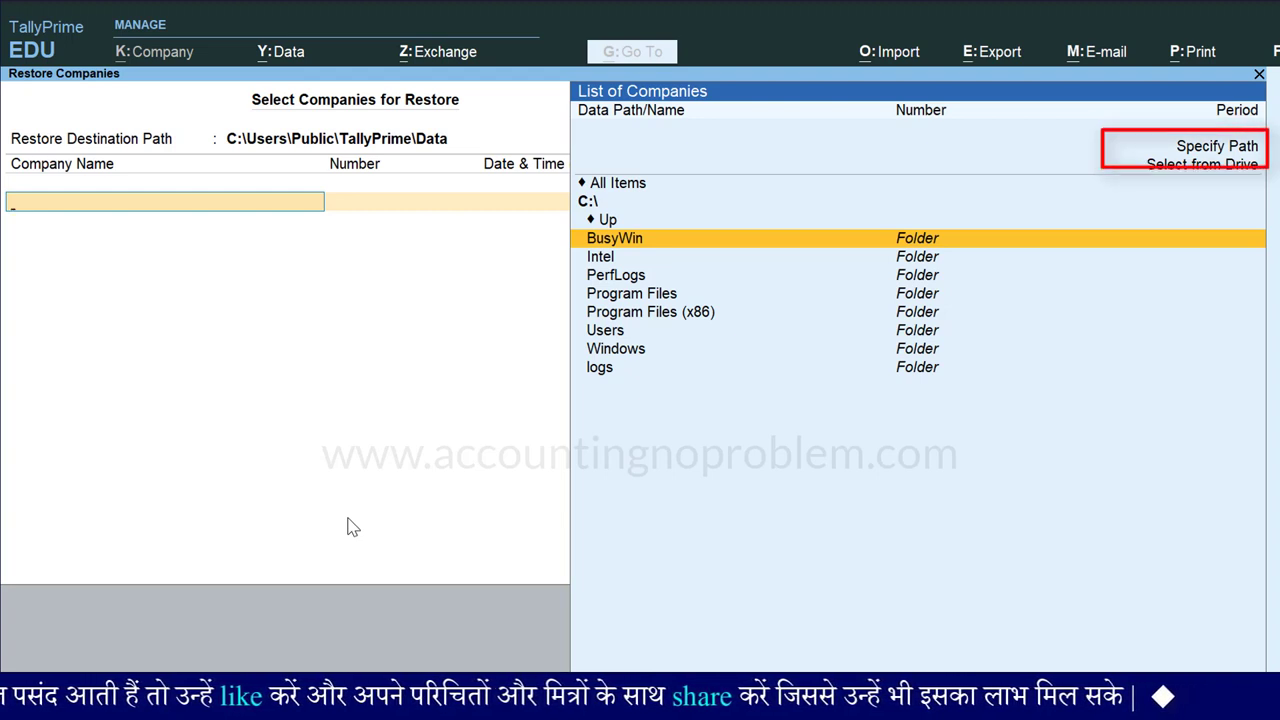
# Specify D:\Backup 16.10.21 as the data path to restore from, look through its companies and quit the restore.
pyautogui.press('Up')
pyautogui.press('Up')
pyautogui.press('Up')
pyautogui.press('Up')
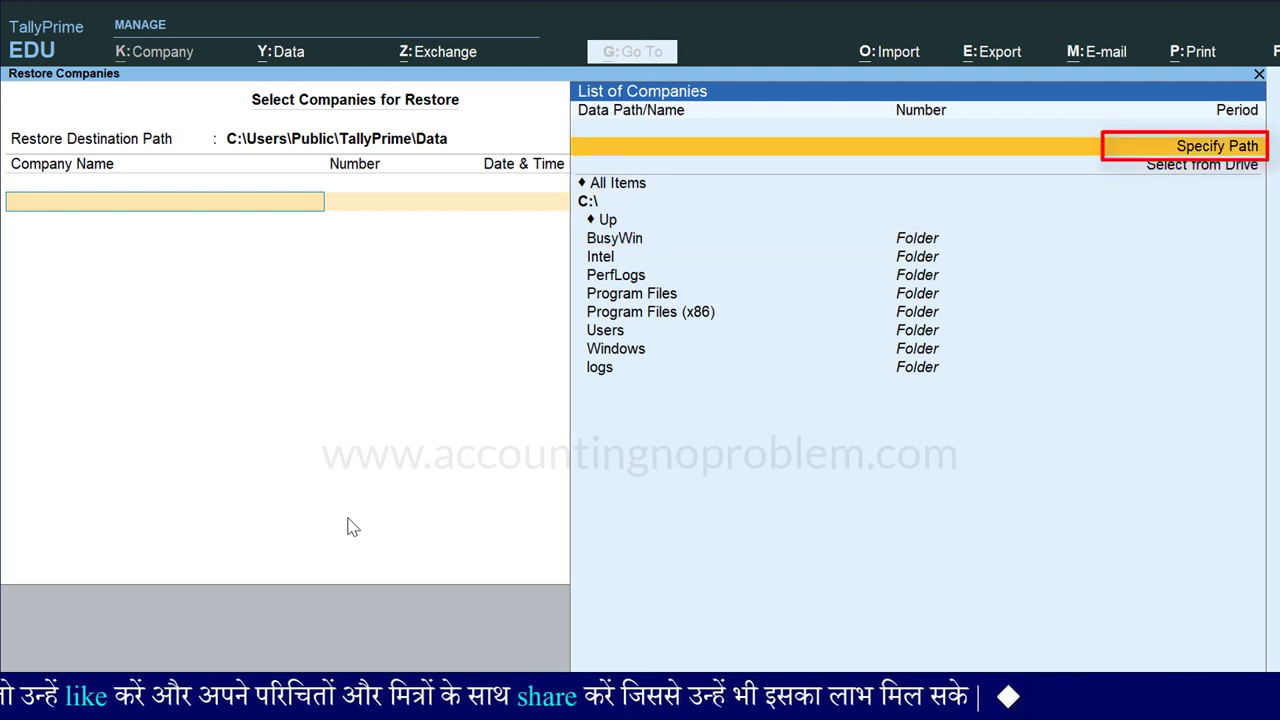
pyautogui.press('Return')
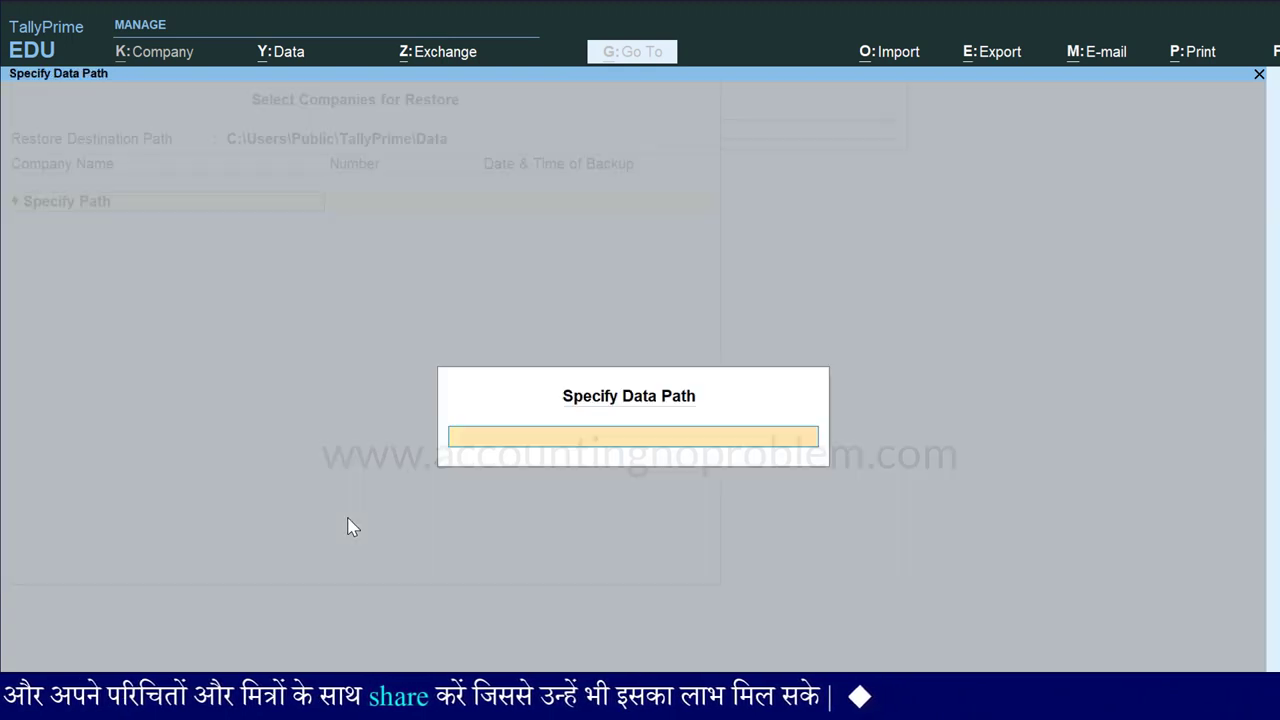
pyautogui.write('D')
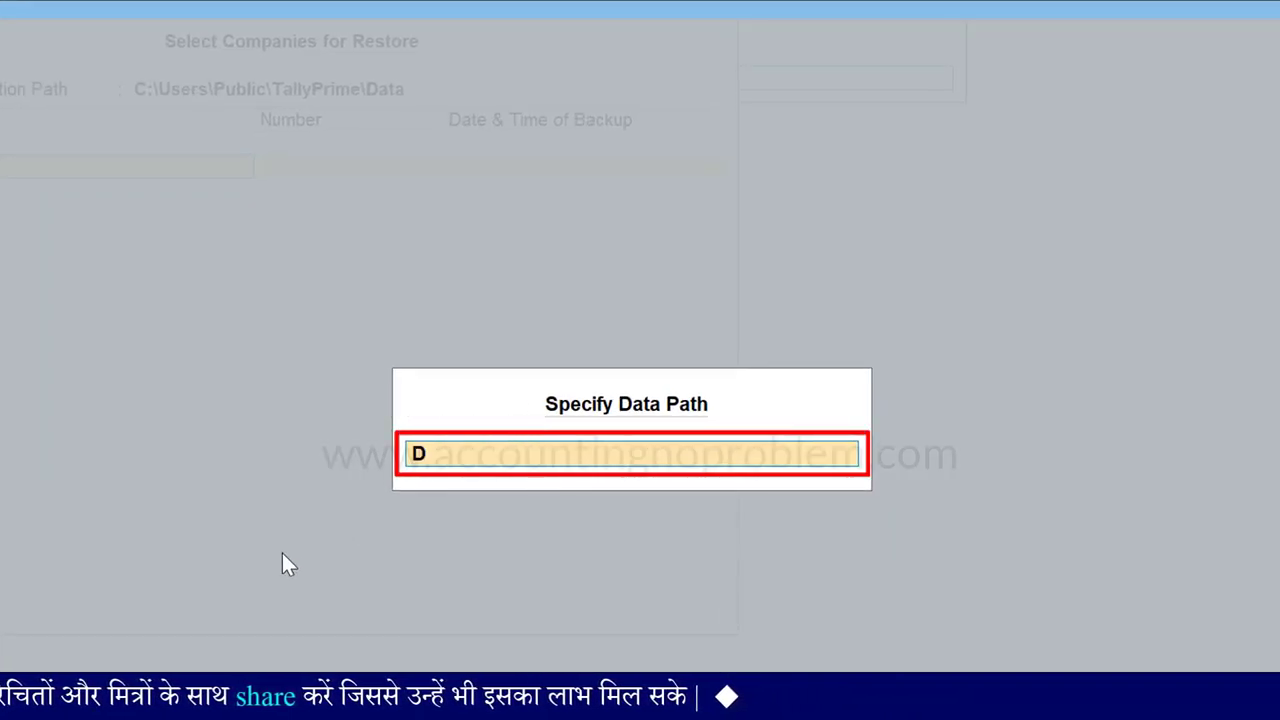
pyautogui.write(':\\')
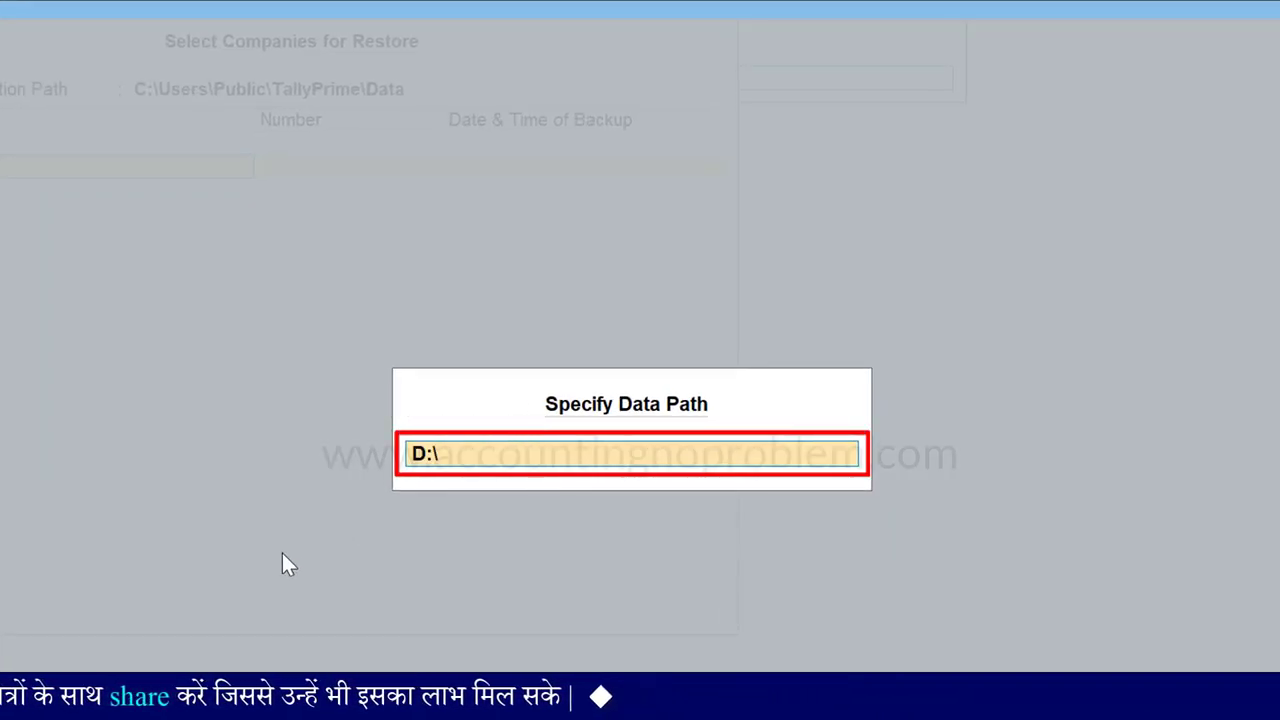
pyautogui.write('Backup')
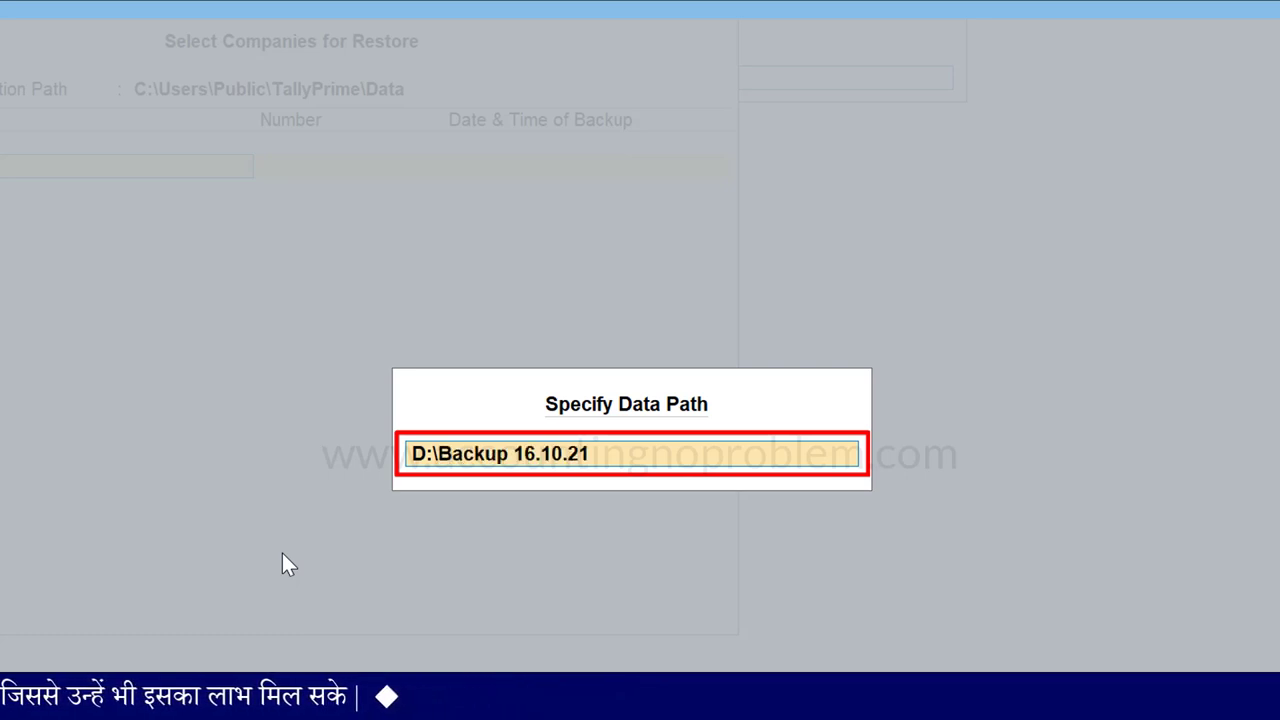
pyautogui.write(' 16.10.21')
pyautogui.press('Return')
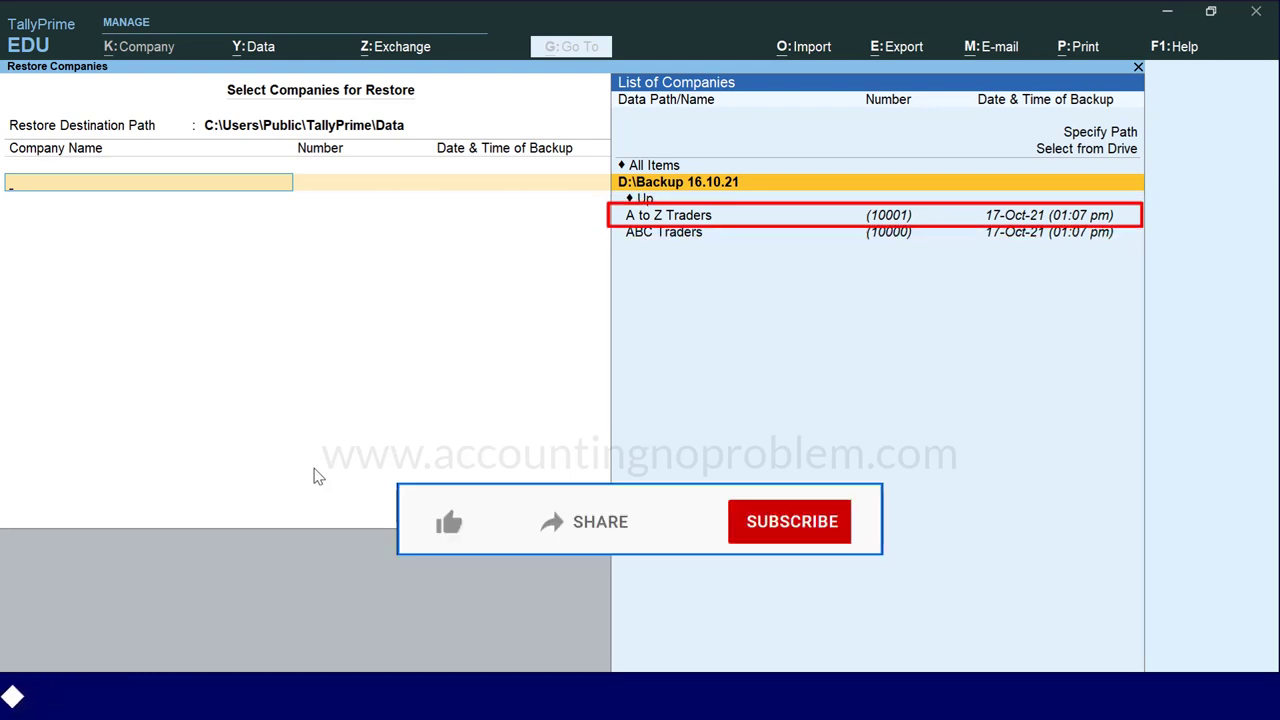
pyautogui.press('Down')
pyautogui.press('Down')
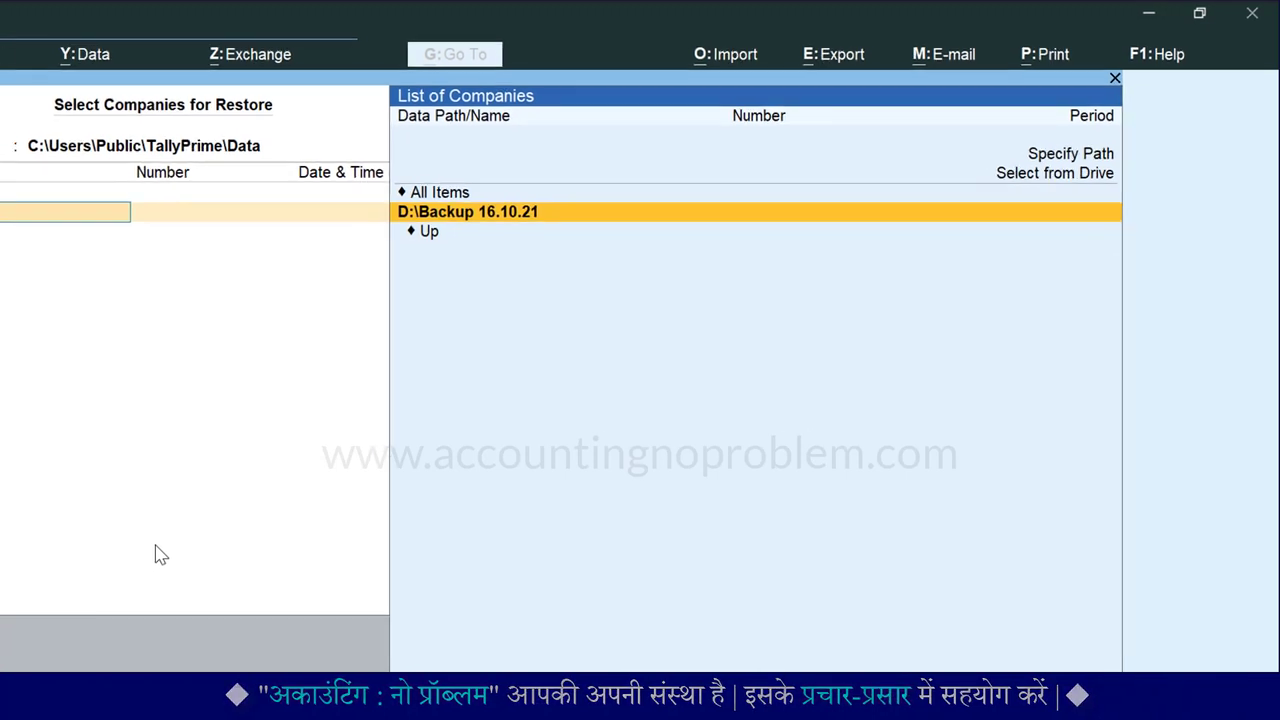
pyautogui.press('Escape')
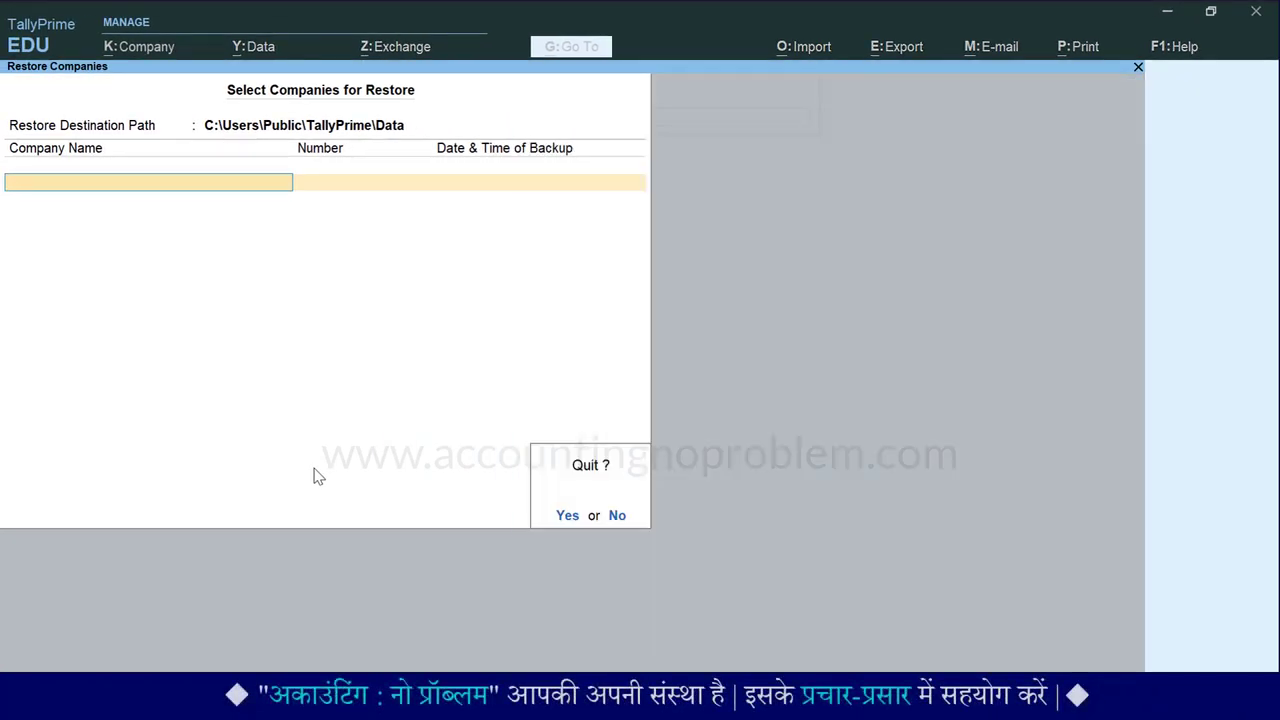
pyautogui.press('y')
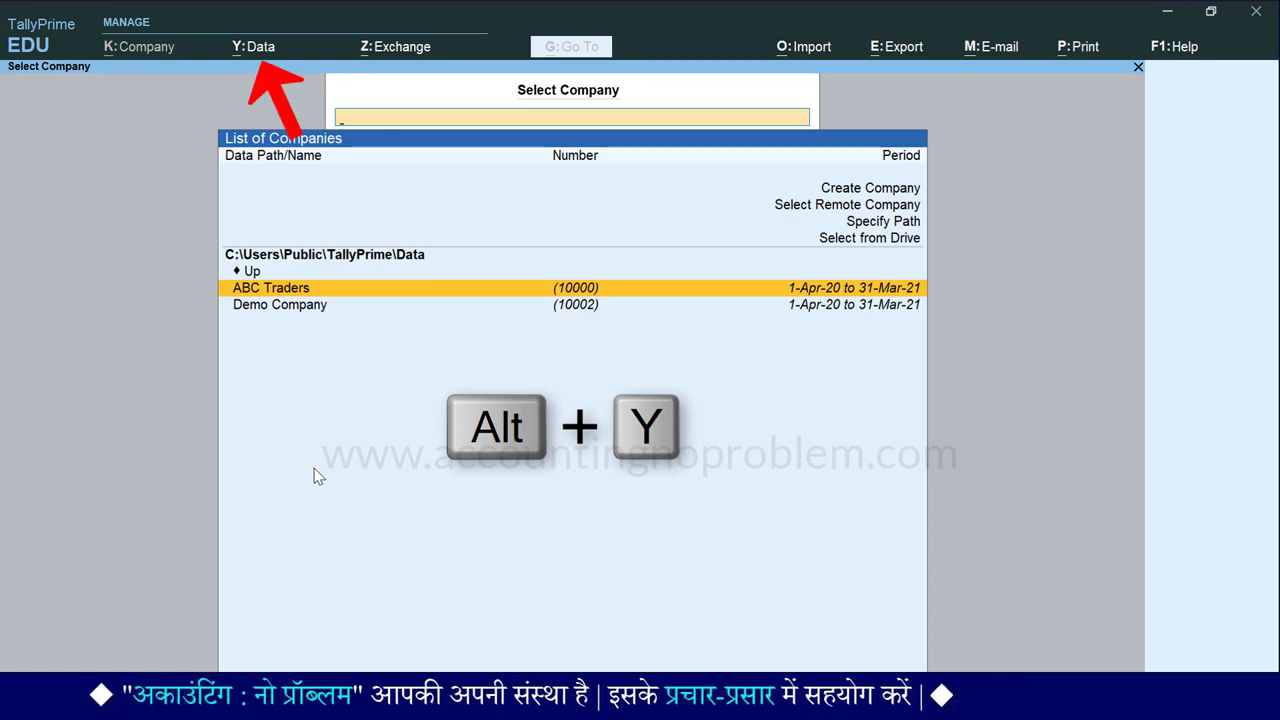
# Set the Company Backup Path in the data path configuration to the D:\Backup 16.10.21 folder and accept it.
pyautogui.hotkey('alt', 'y')
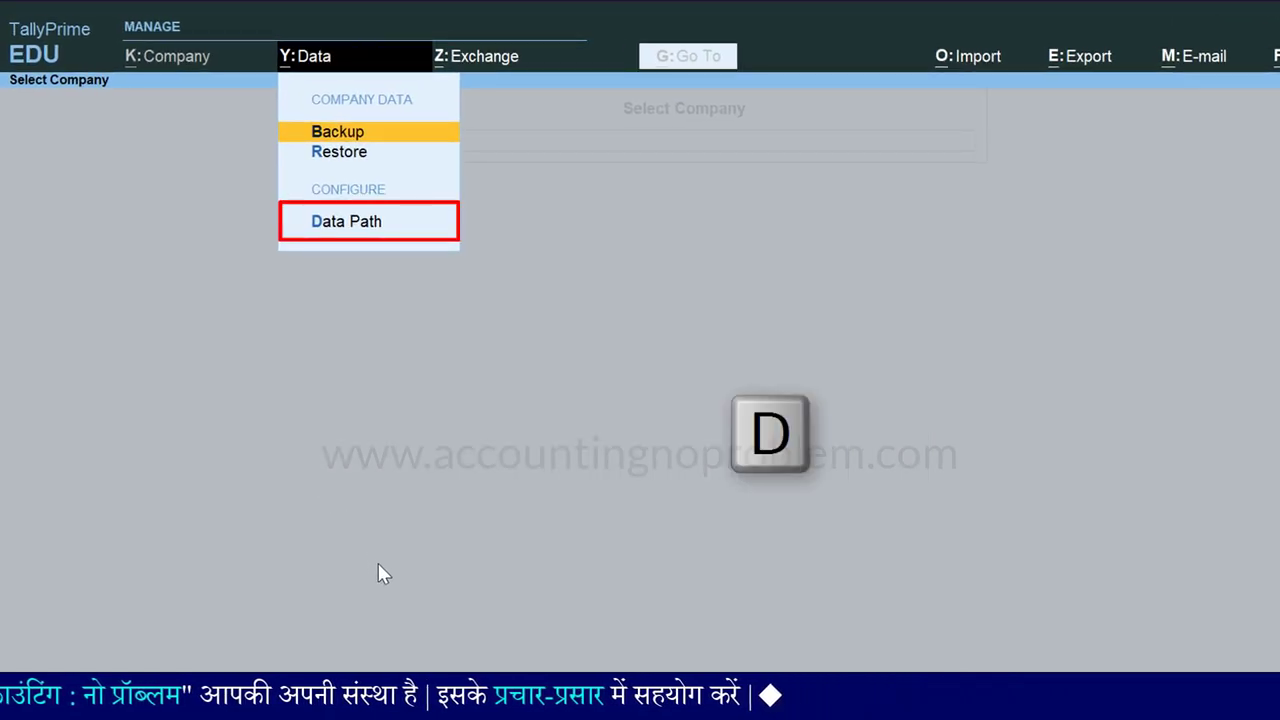
pyautogui.press('d')
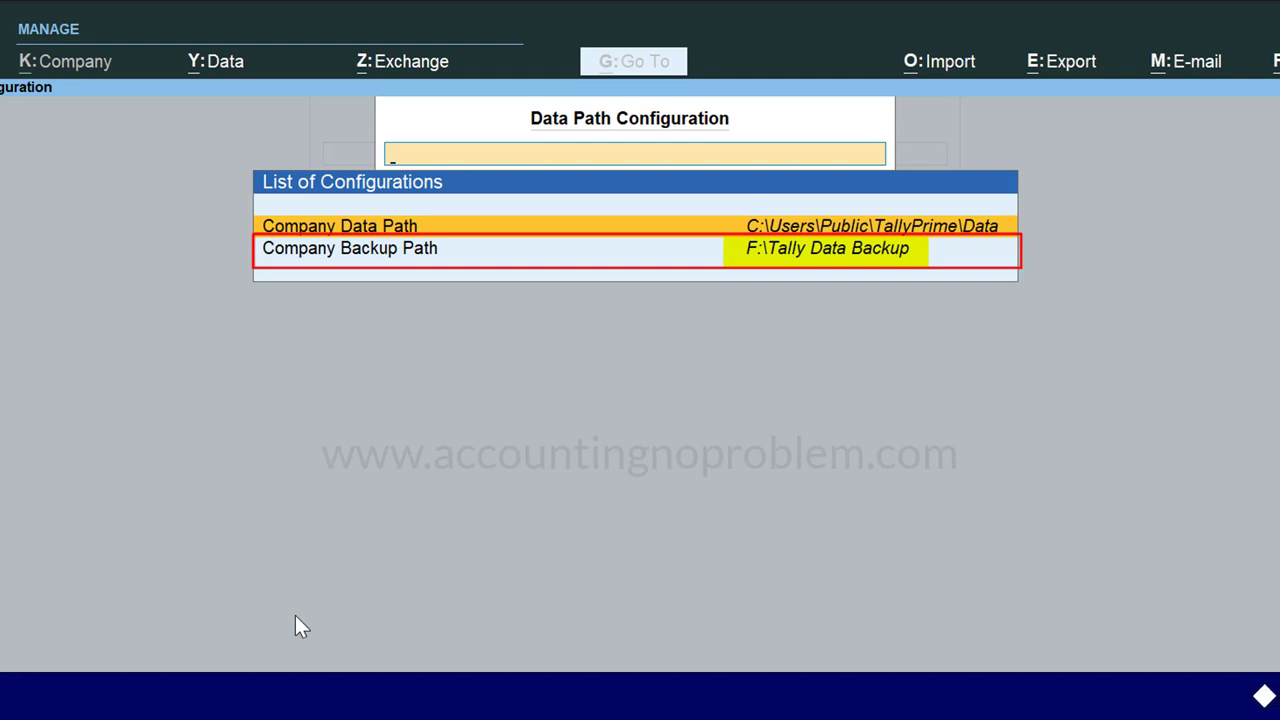
pyautogui.press('Down')
pyautogui.press('Return')
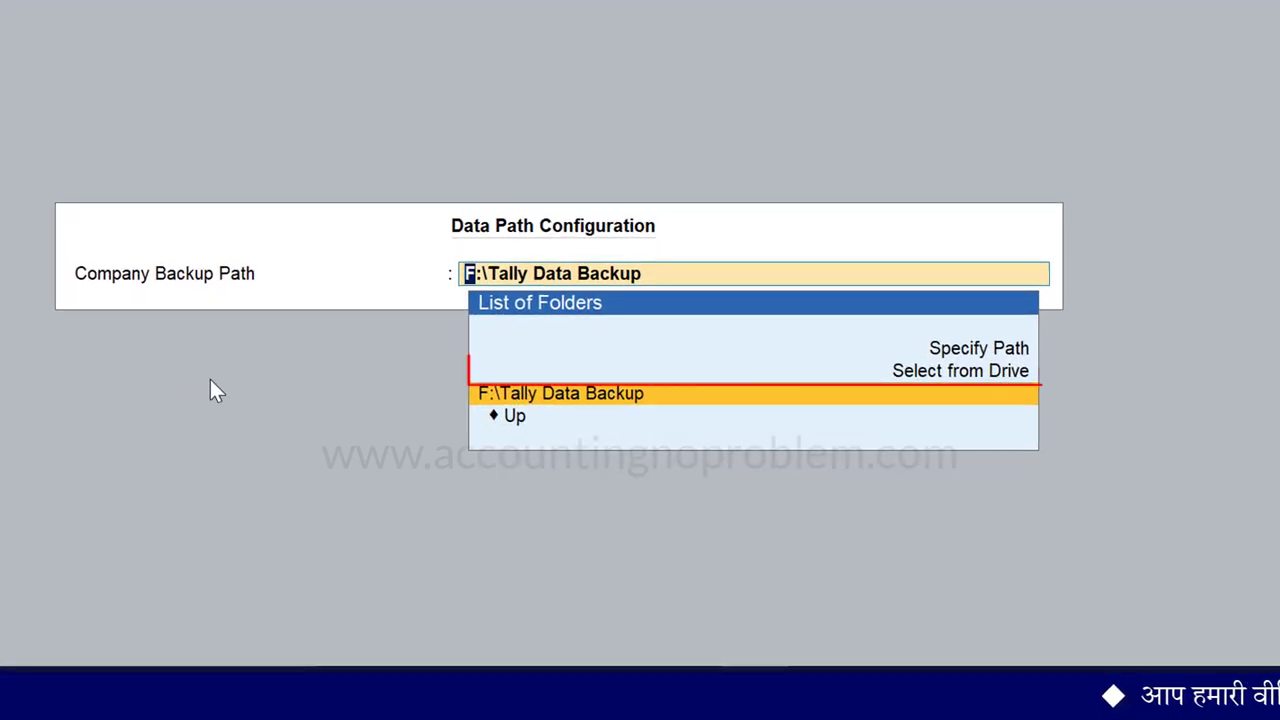
pyautogui.press('Up')
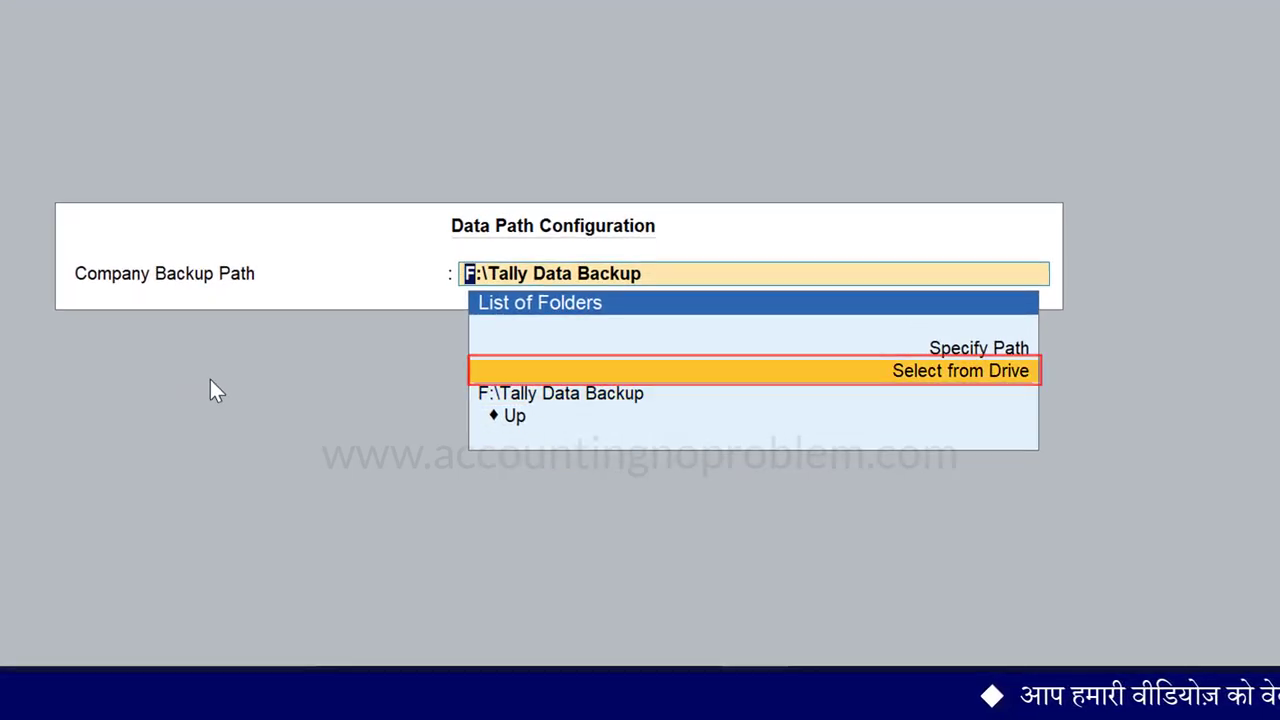
pyautogui.press('Return')
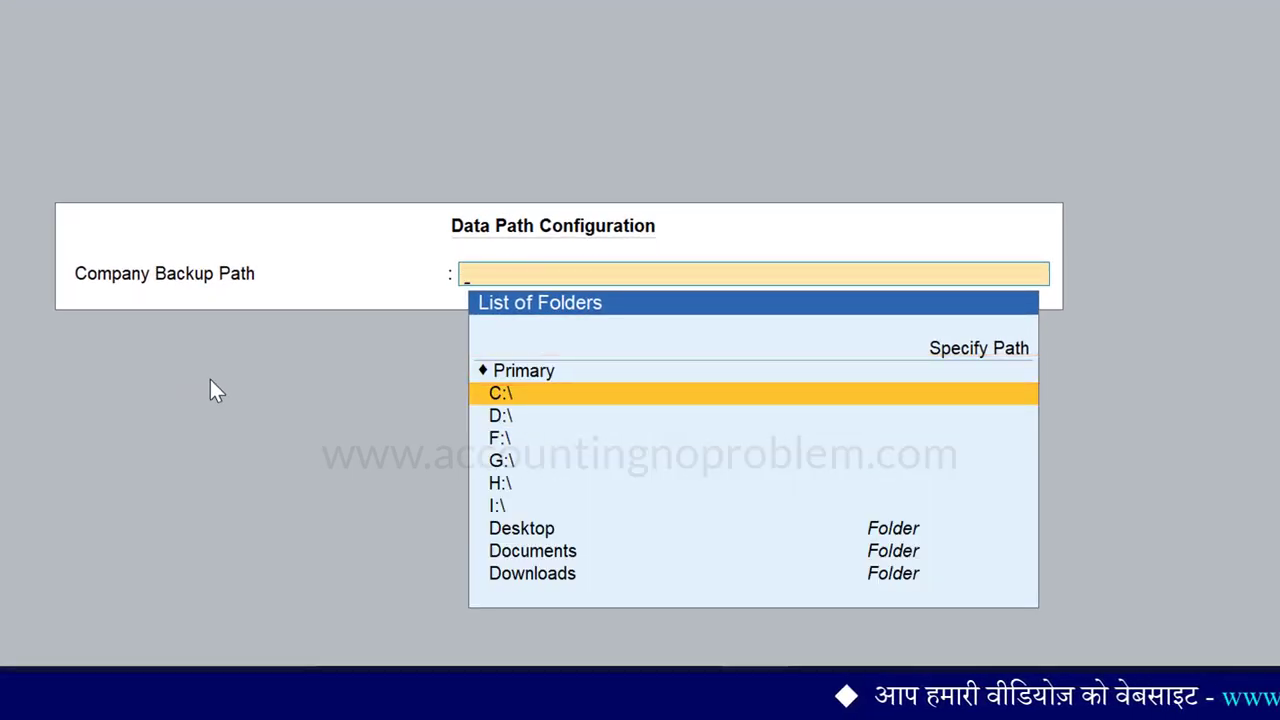
pyautogui.press('Down')
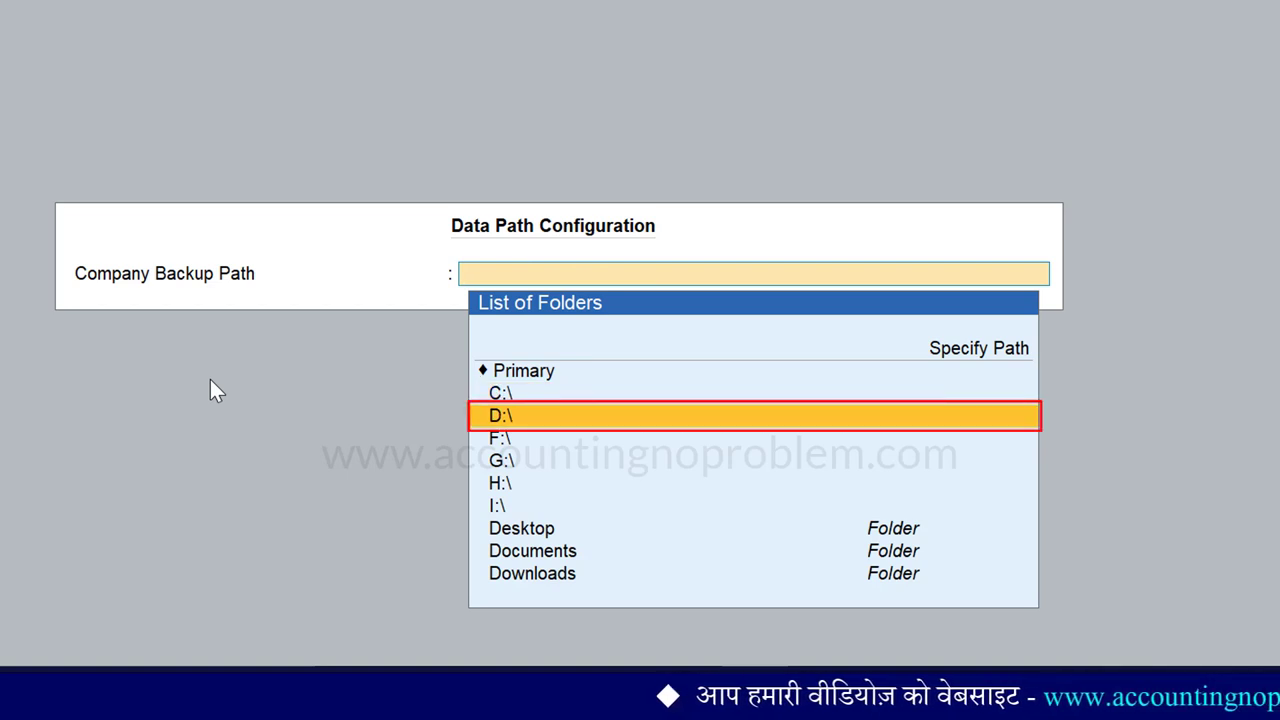
pyautogui.press('Return')
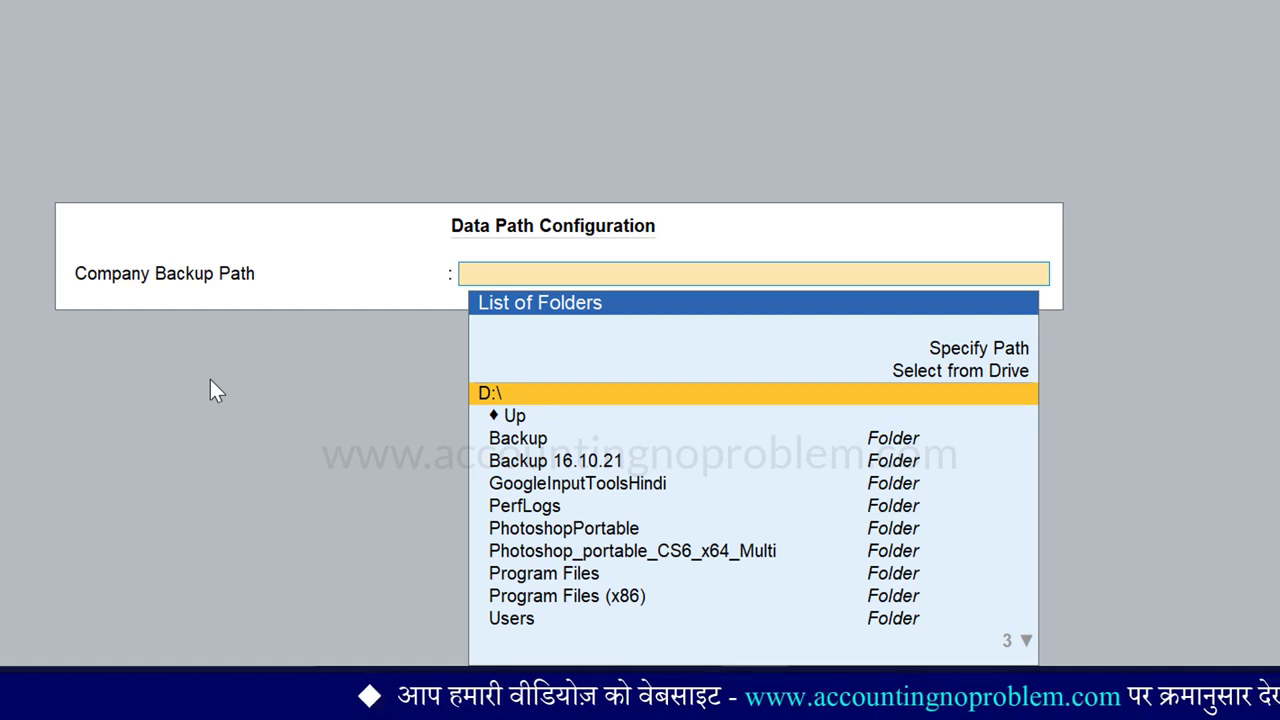
pyautogui.press('Down')
pyautogui.press('Down')
pyautogui.press('Down')
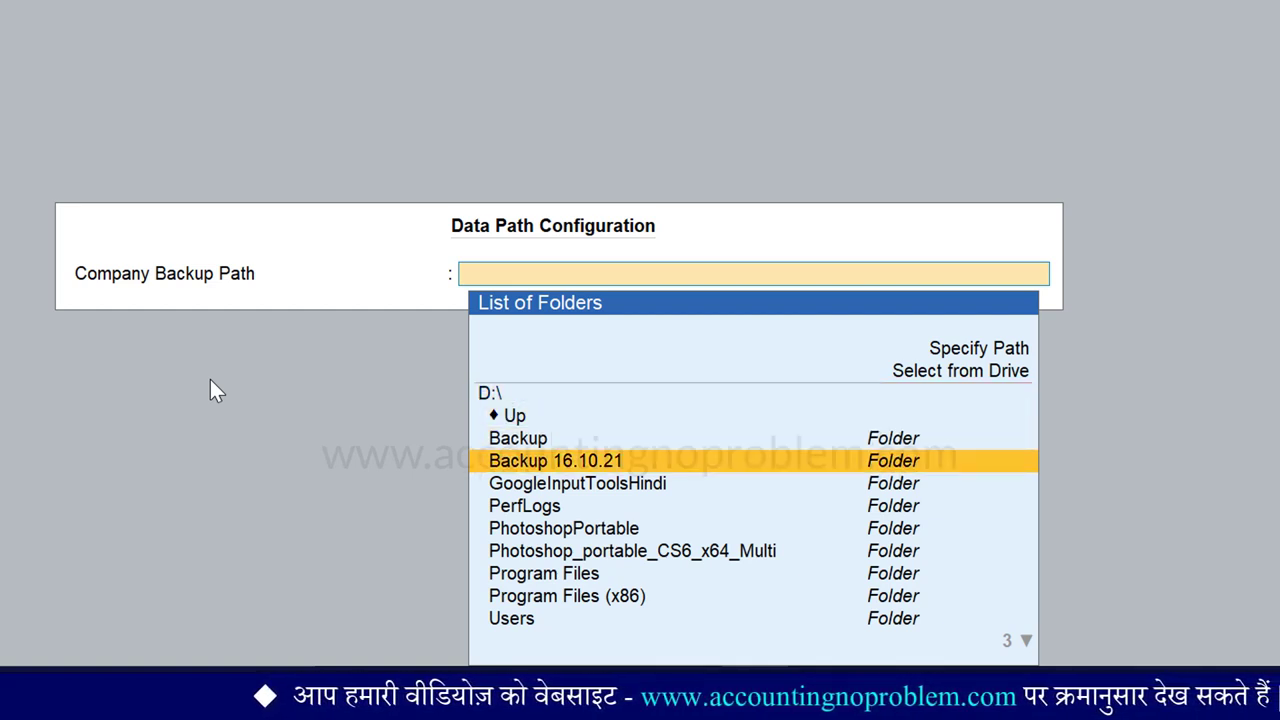
pyautogui.press('Return')
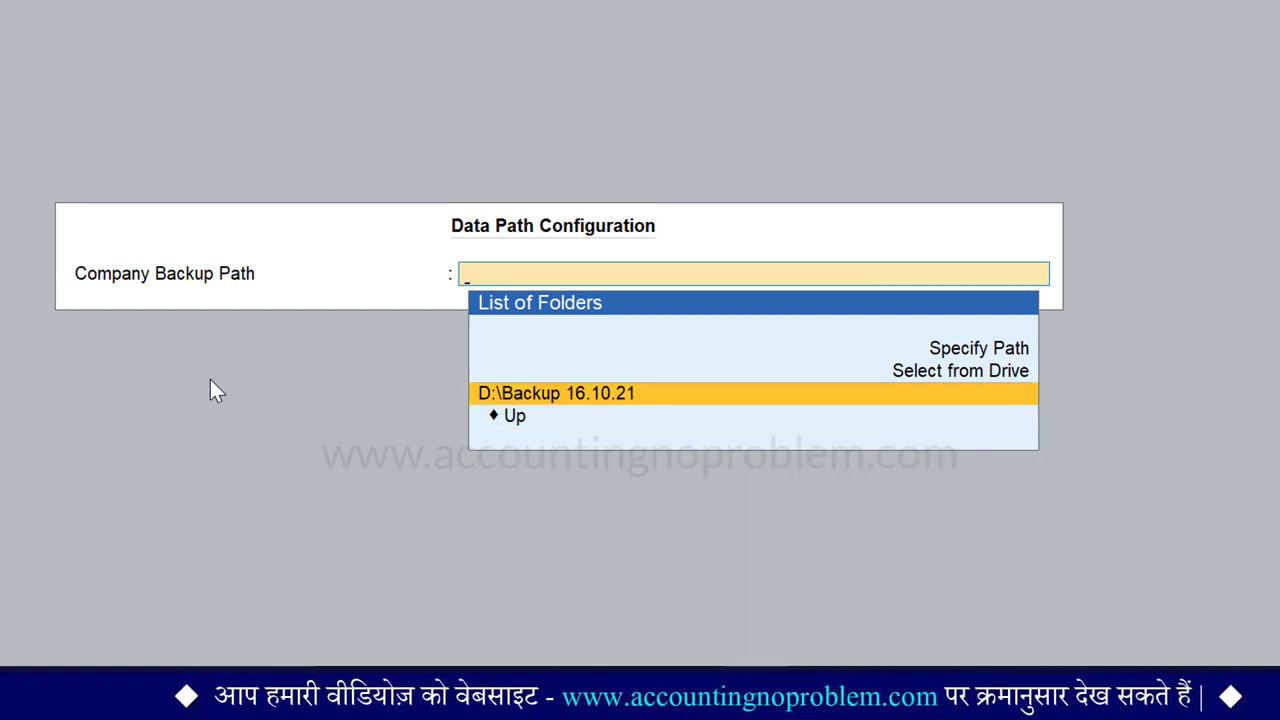
pyautogui.press('Return')
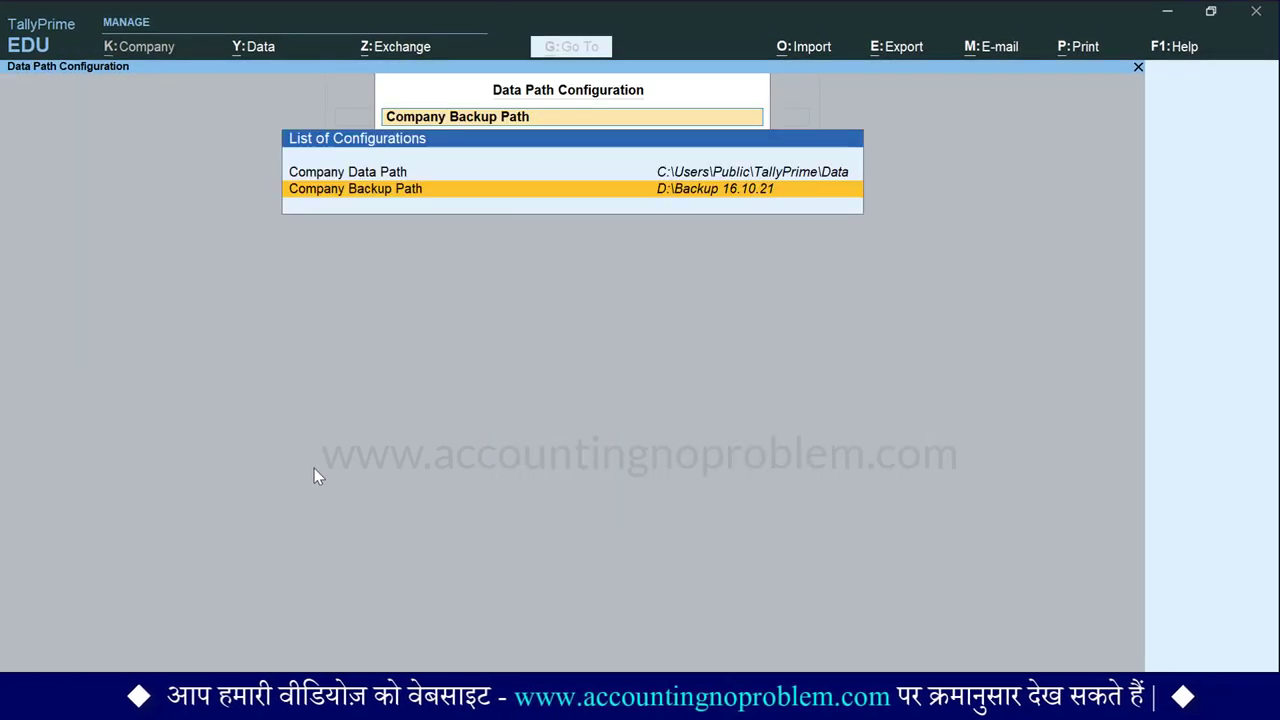
pyautogui.hotkey('ctrl', 'a')
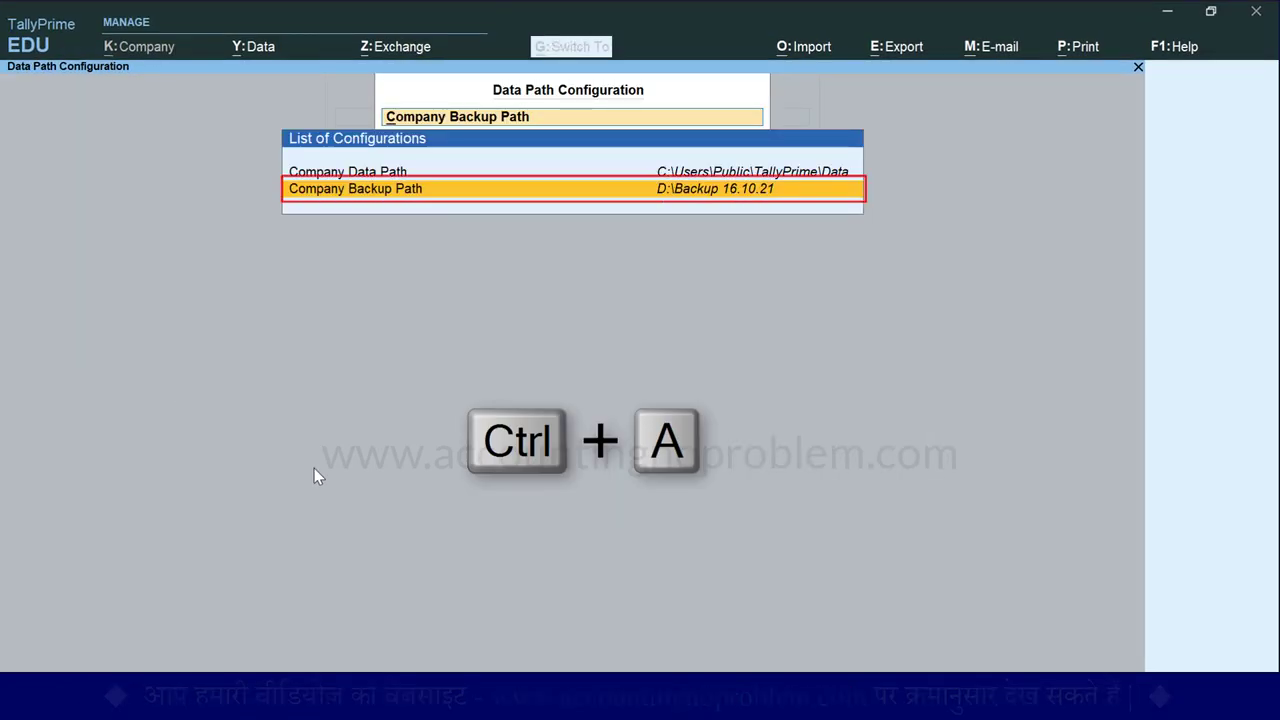
pyautogui.hotkey('ctrl', 'a')
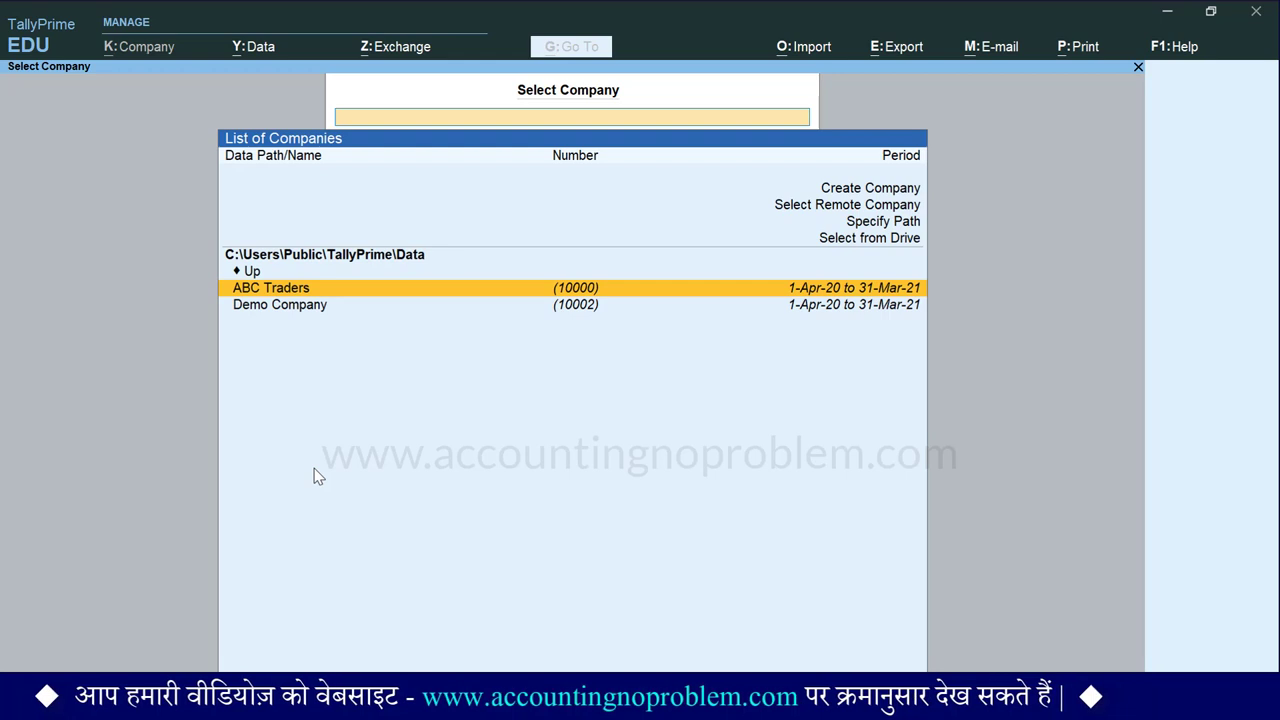
# Restore only the A to Z Traders company from the D:\Backup 16.10.21 backup, end the company list and accept the restore.
pyautogui.hotkey('alt', 'y')
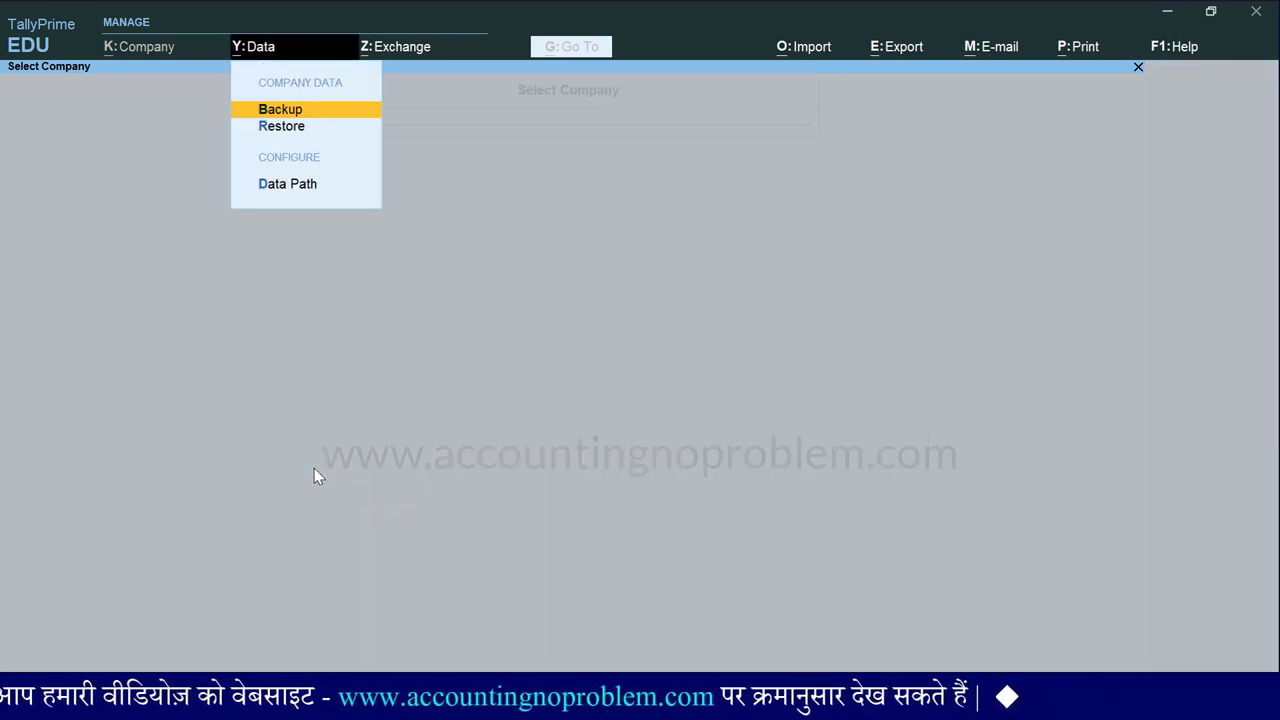
pyautogui.press('r')
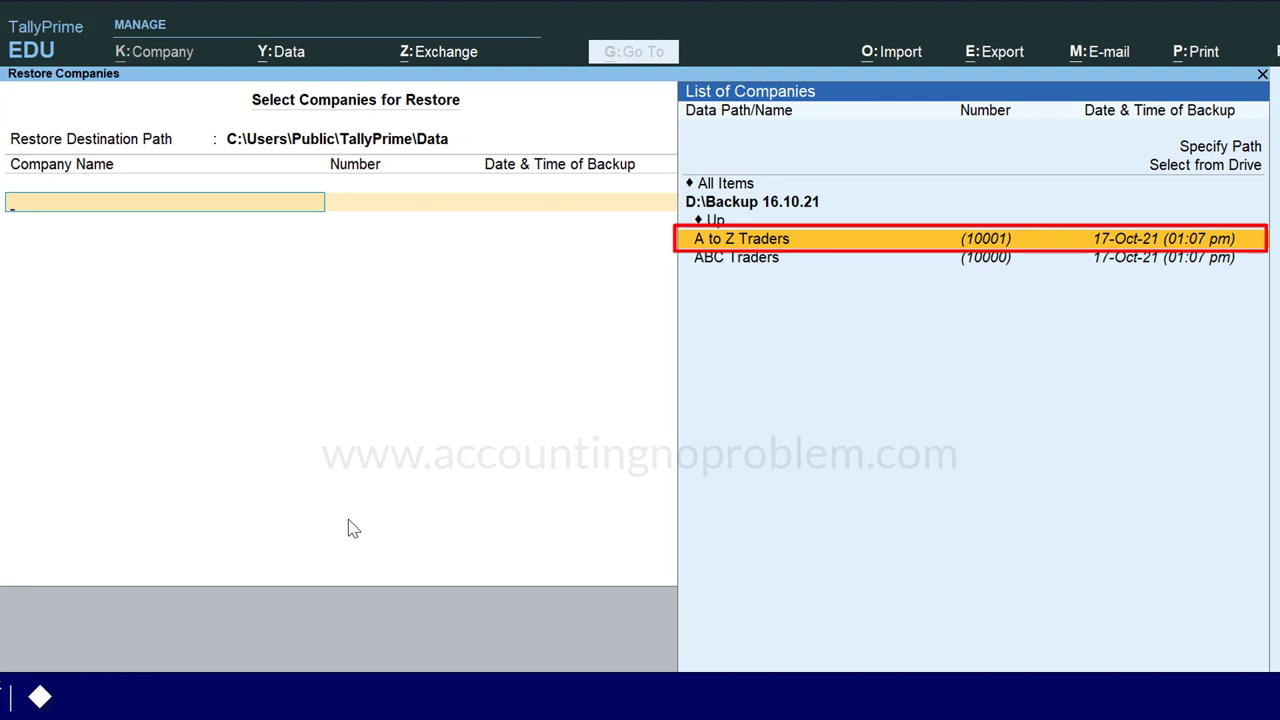
pyautogui.press('Return')
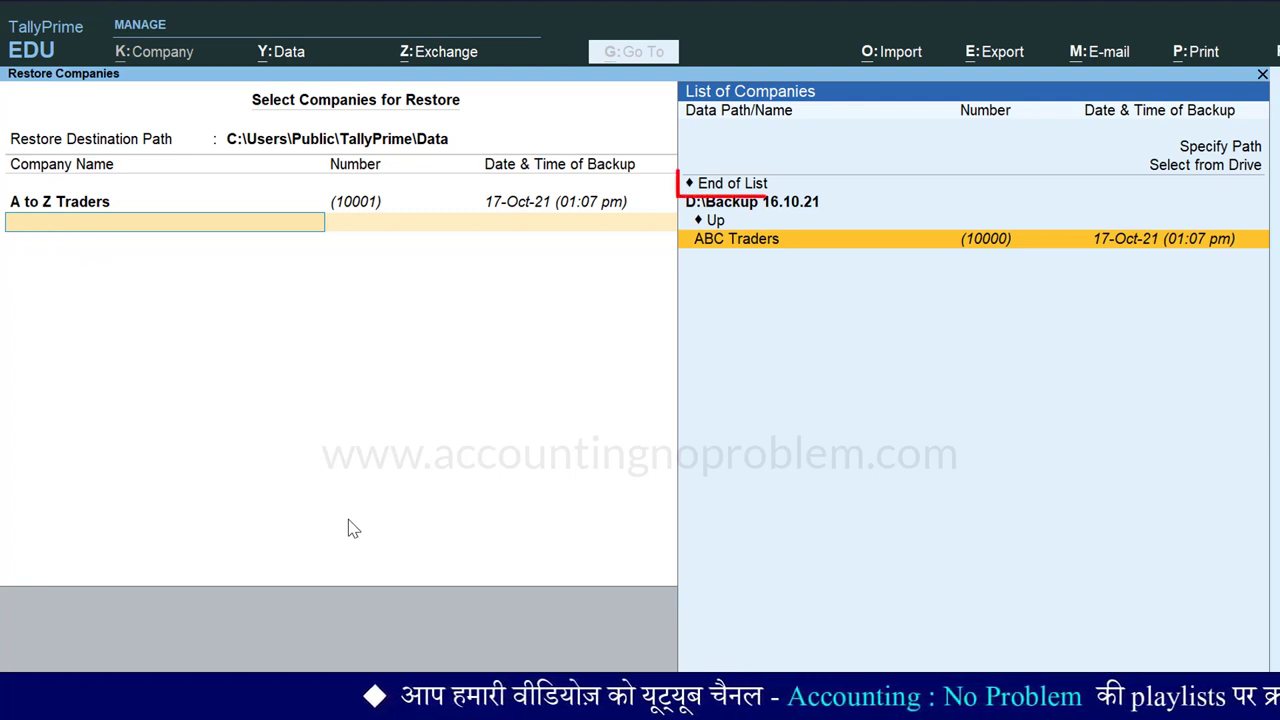
pyautogui.press('Up')
pyautogui.press('Up')
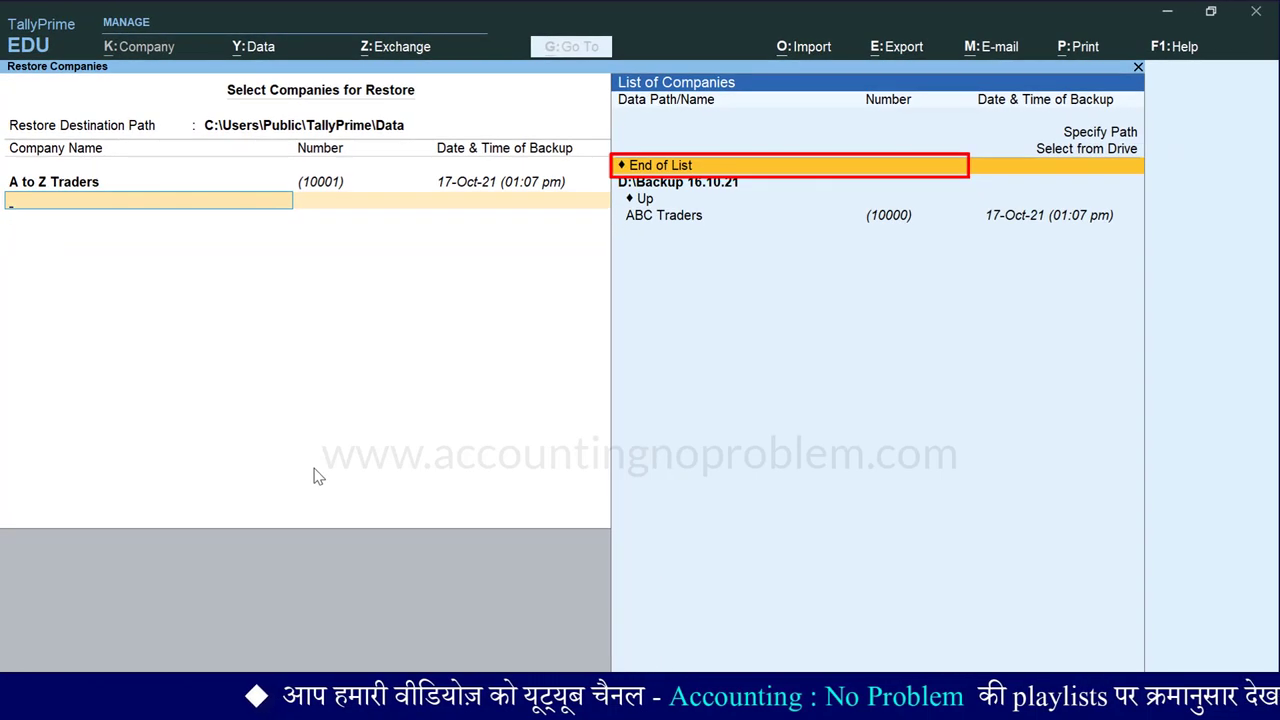
pyautogui.press('Return')
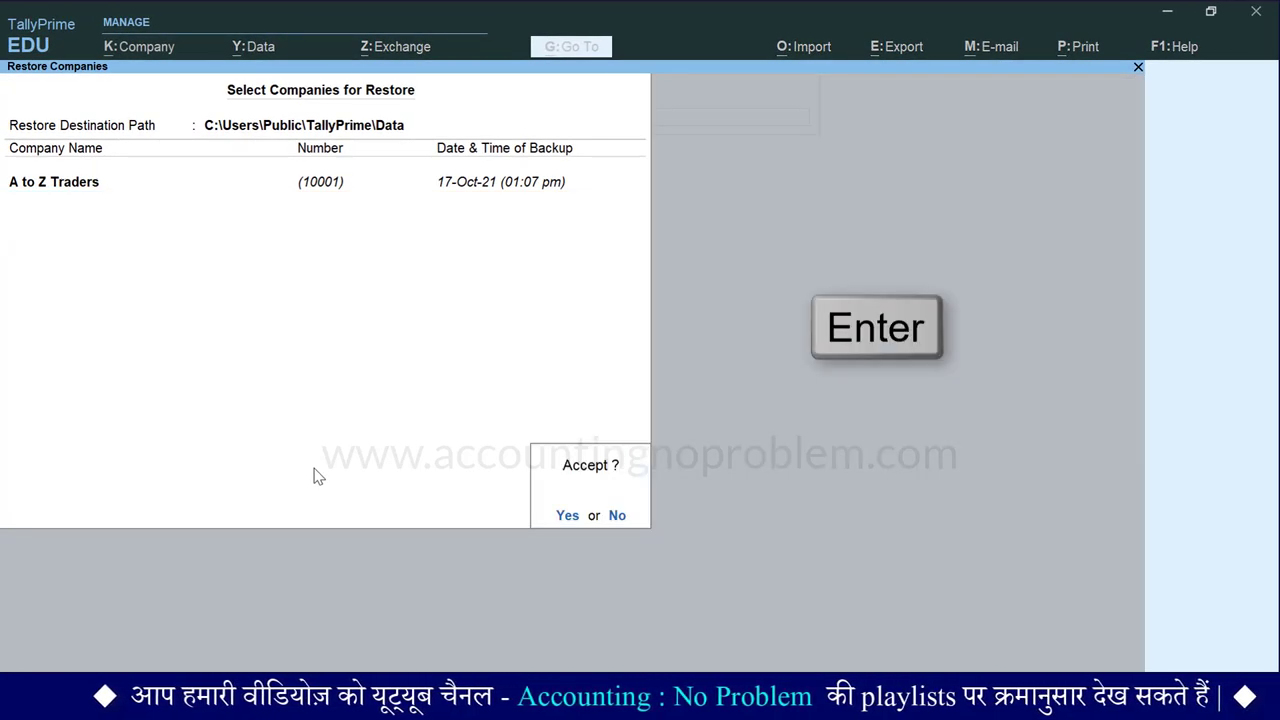
pyautogui.press('Return')
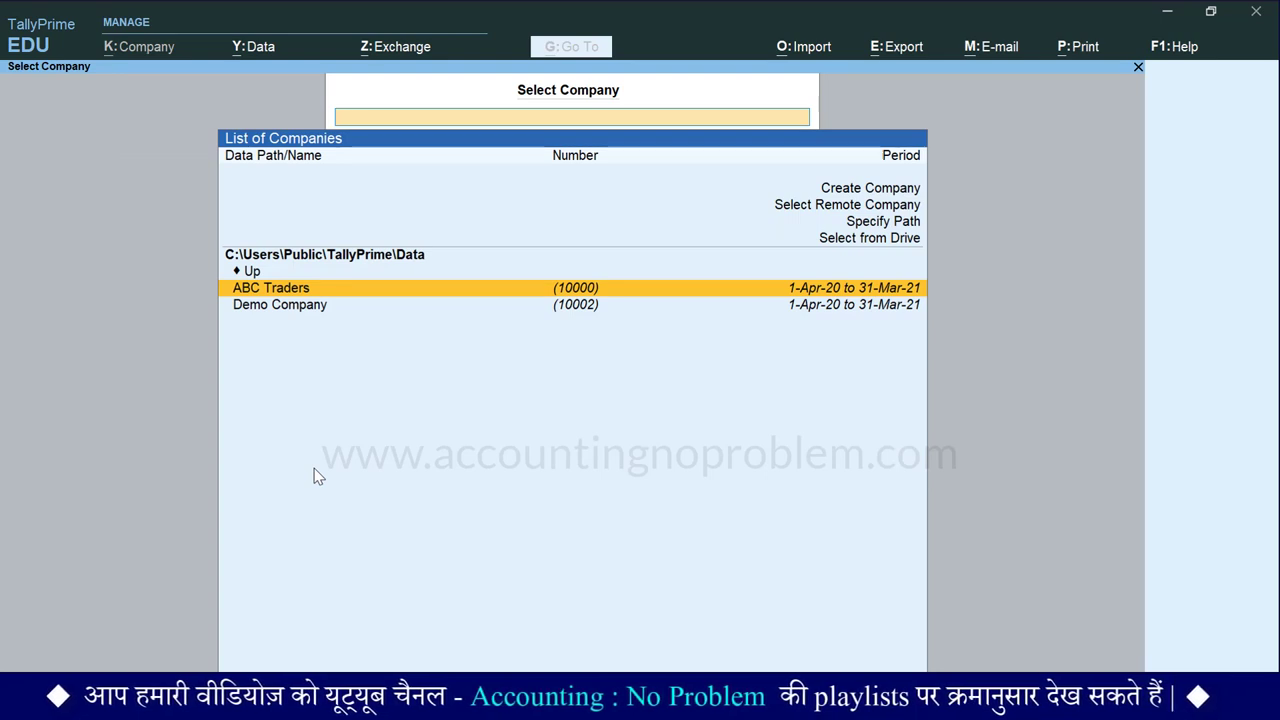
# Leave the company selection, decline quitting to reload the company list, and open the restored A to Z Traders company.
pyautogui.press('Escape')
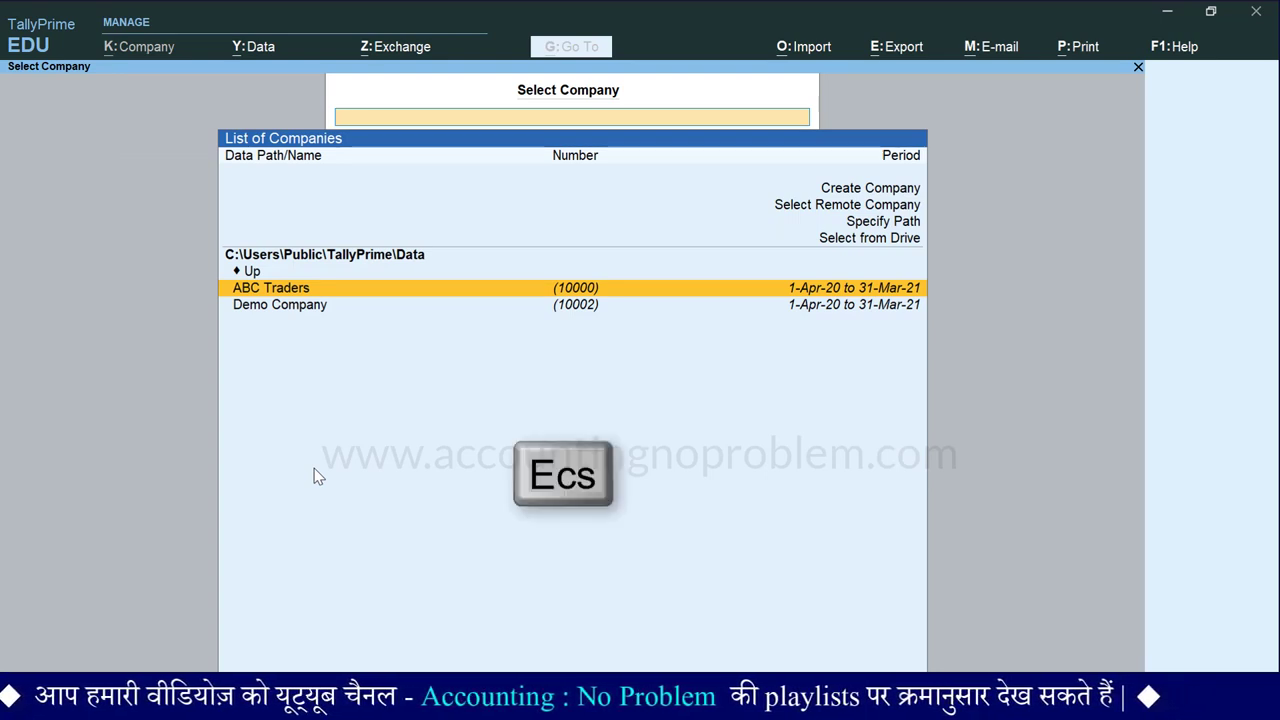
pyautogui.press('Escape')
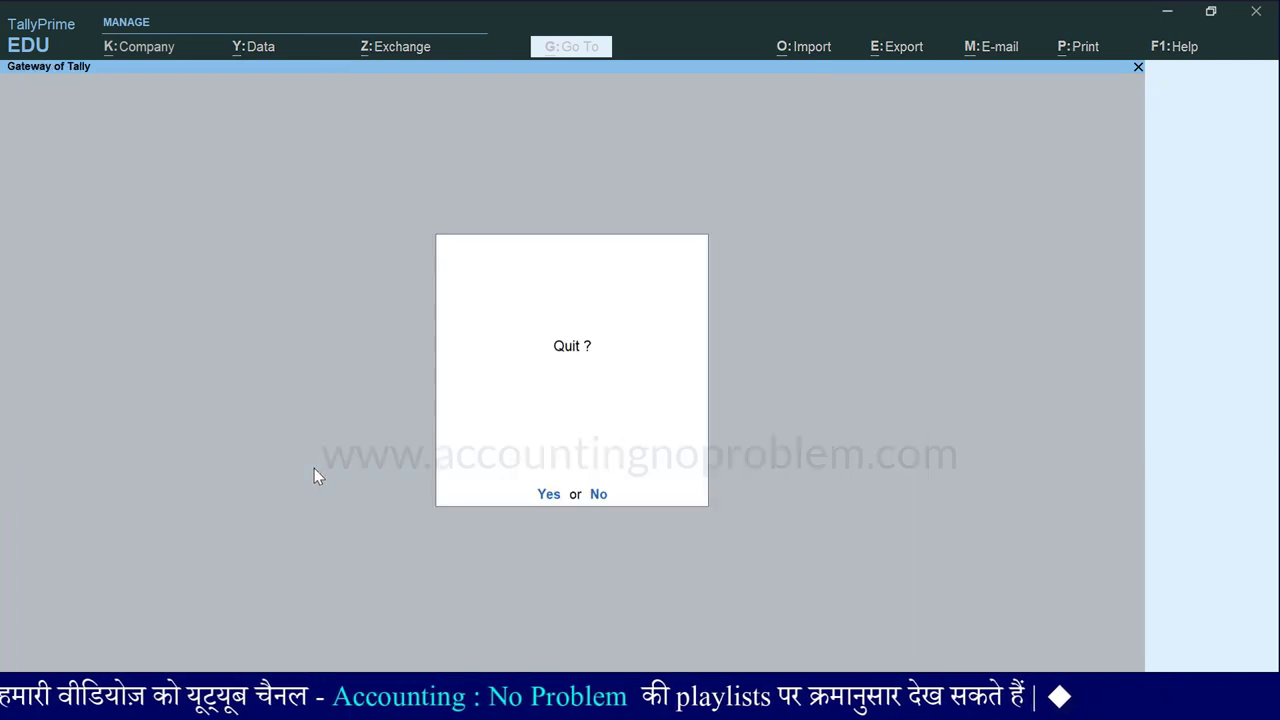
pyautogui.press('n')
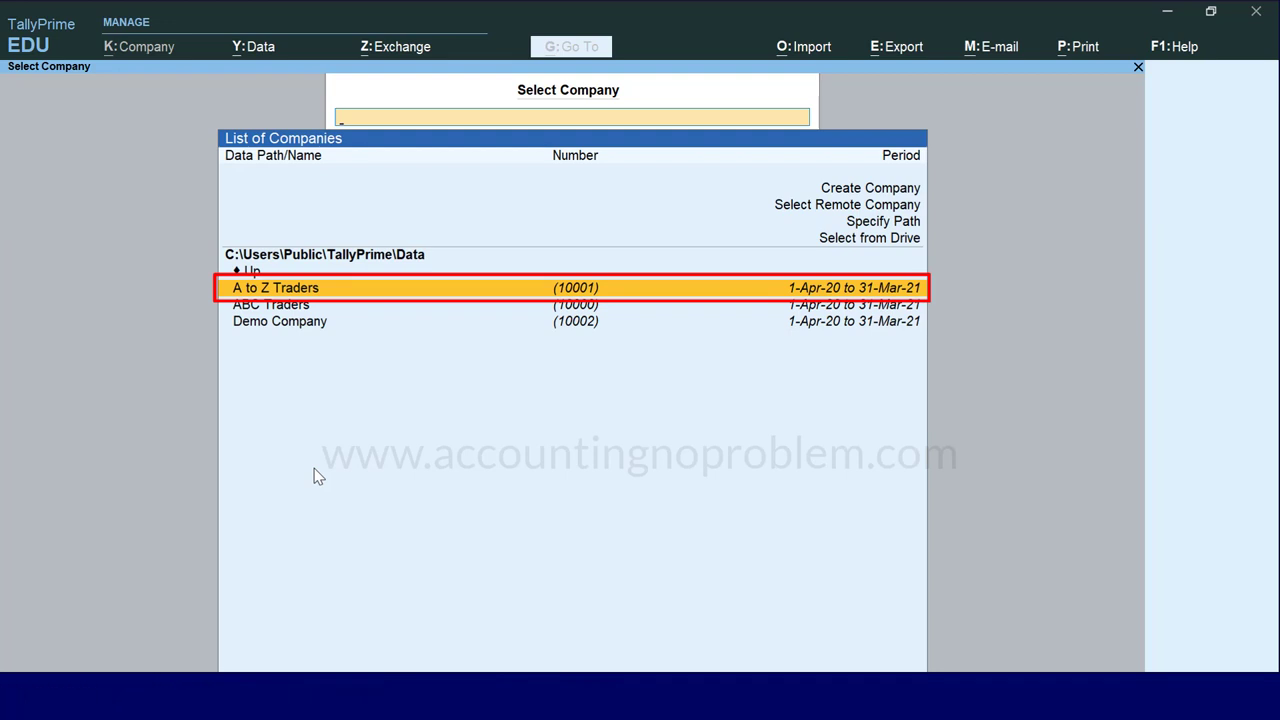
pyautogui.press('Return')
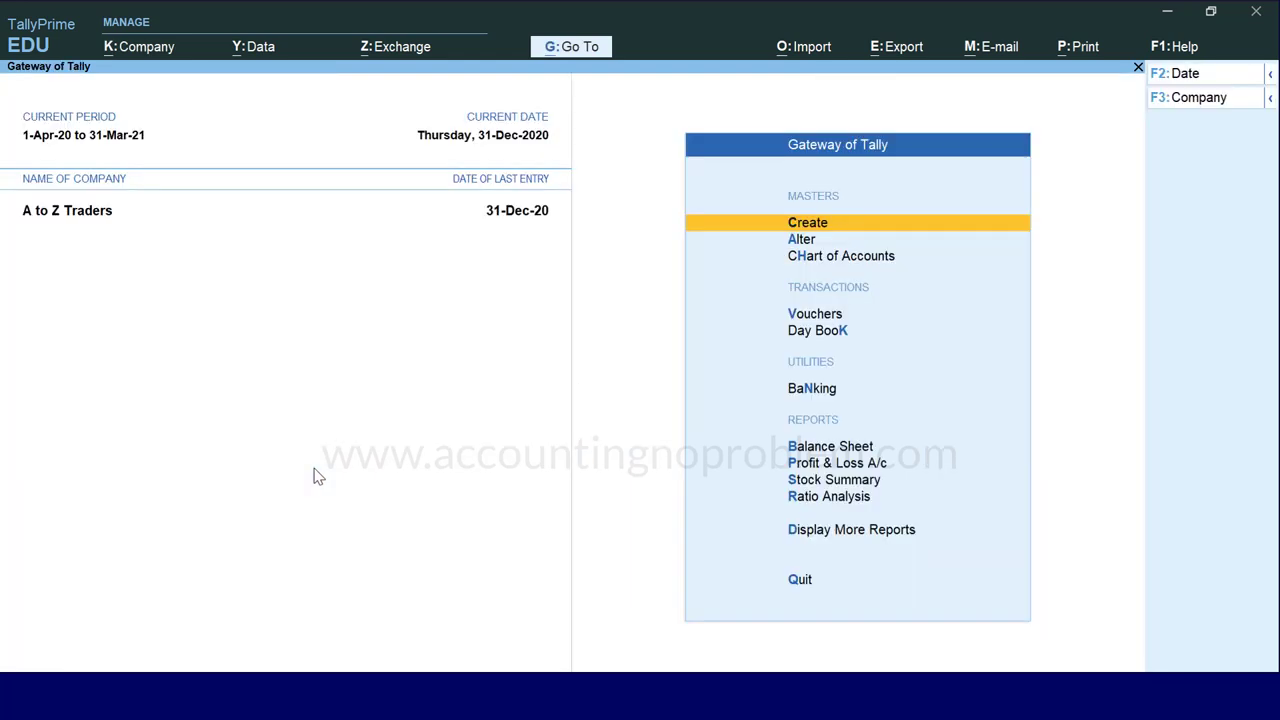